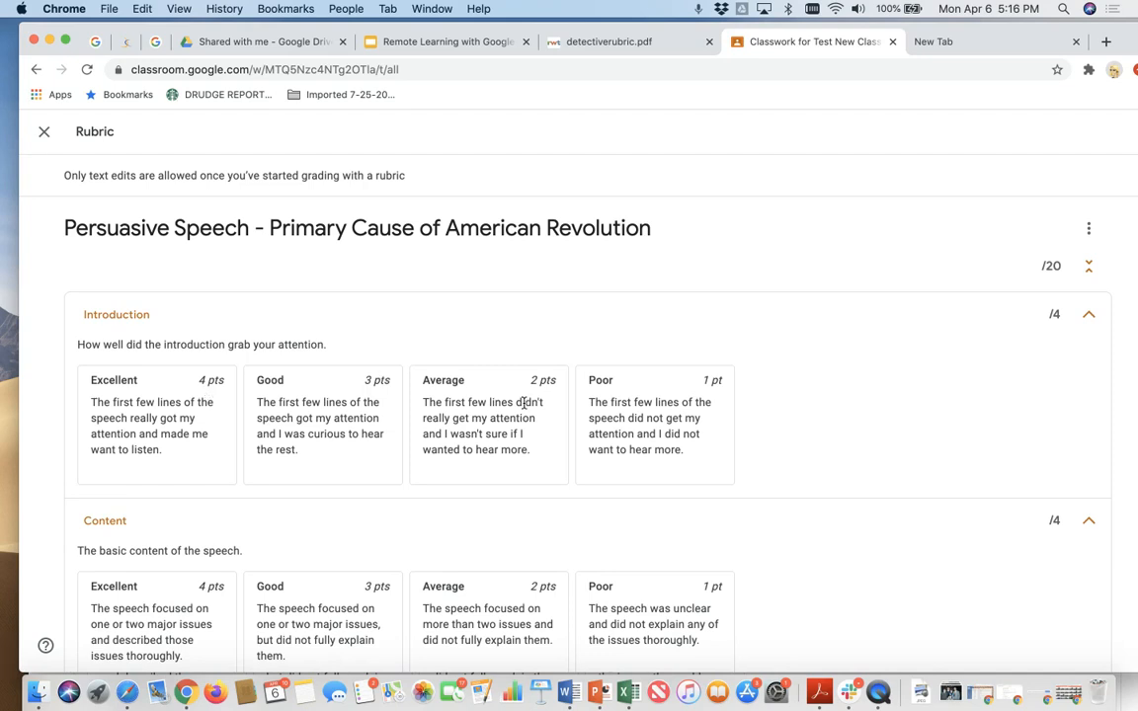
- Review all criteria and performance levels of the Persuasive Speech rubric, including the total points, and close the rubric
scroll(455, 413, down, 2)
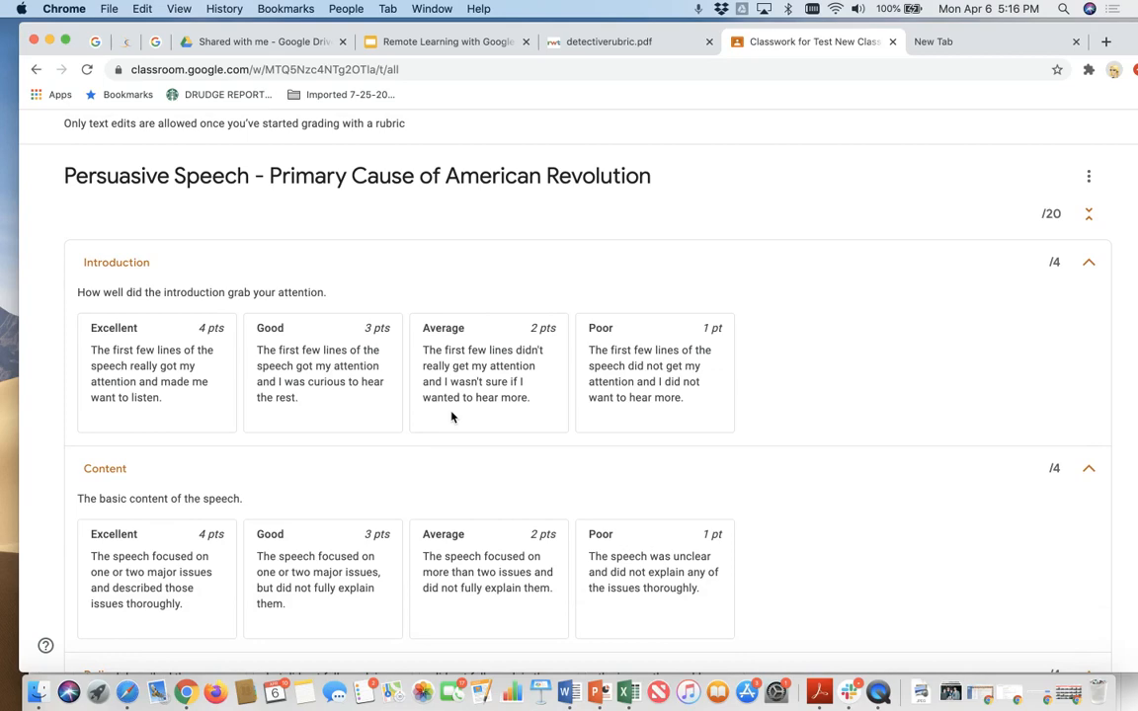
scroll(417, 367, down, 3)
scroll(346, 483, down, 6)
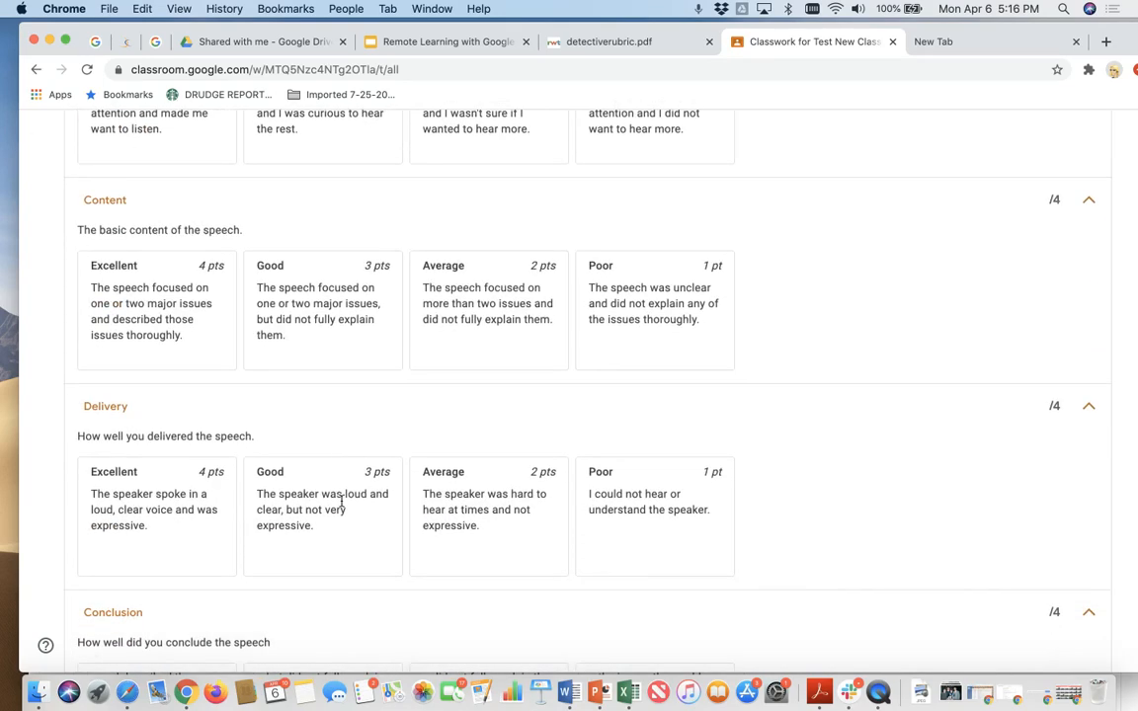
scroll(326, 509, down, 8)
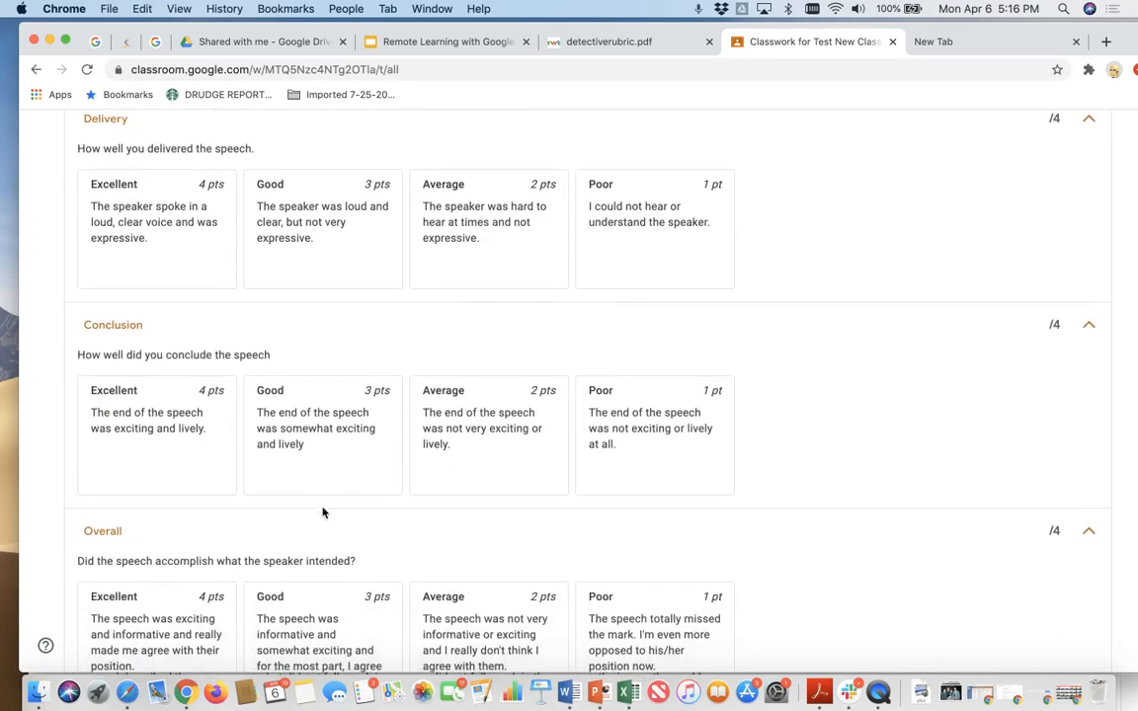
scroll(322, 511, down, 2)
scroll(322, 506, up, 18)
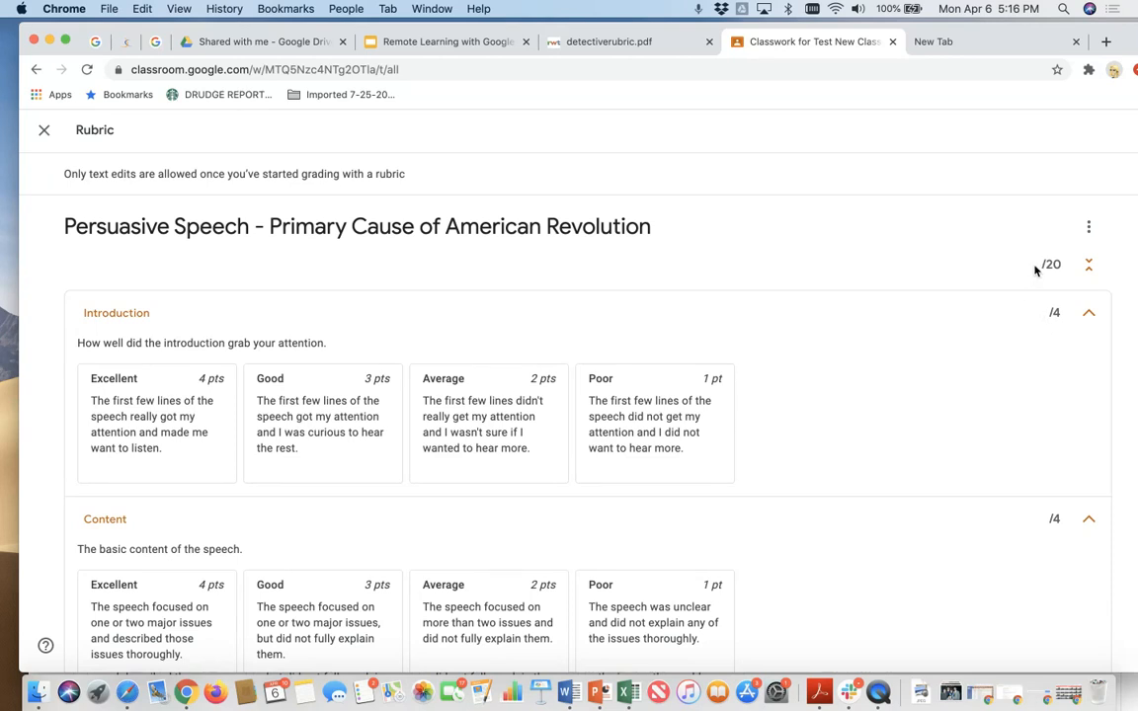
click(44, 134)
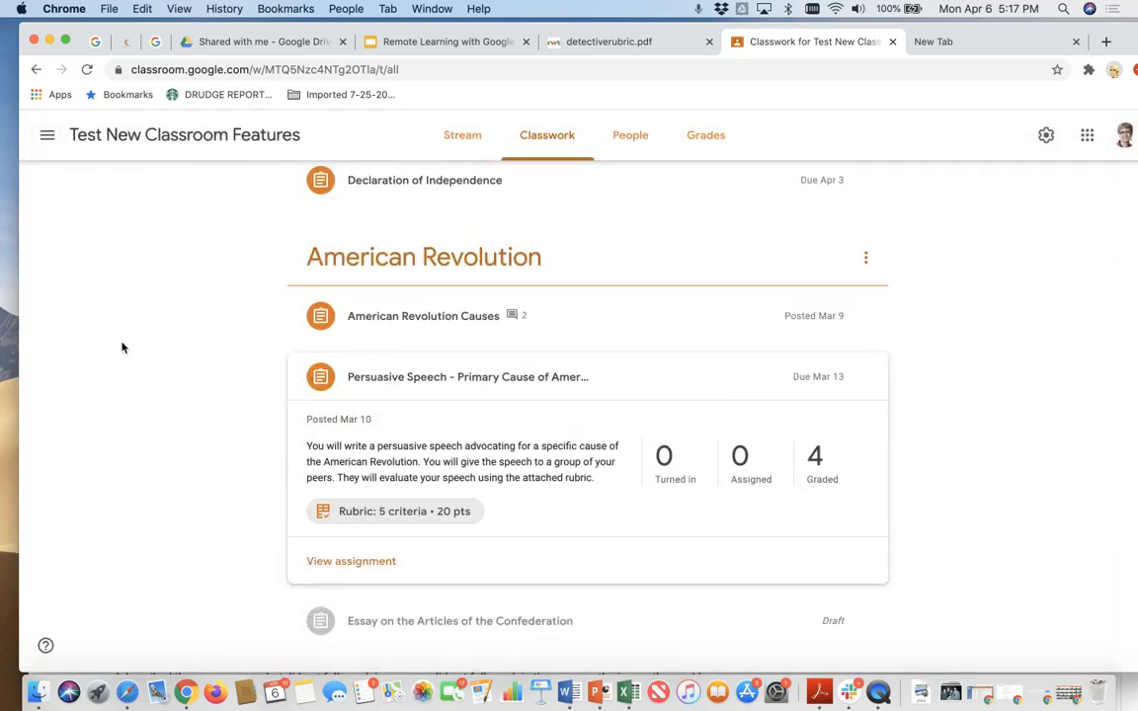
- Switch to the third-grade student's Chrome profile and open the full view of the graded Persuasive Speech assignment
scroll(326, 571, down, 3)
scroll(327, 572, down, 1)
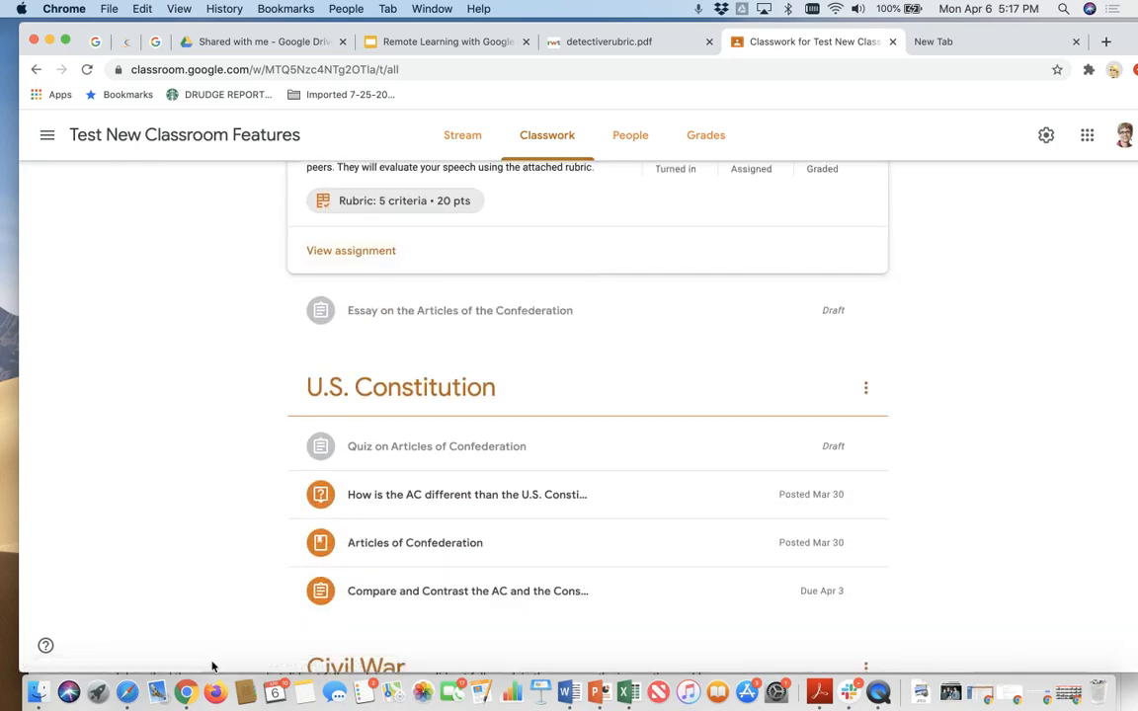
click(188, 702)
right_click(188, 703)
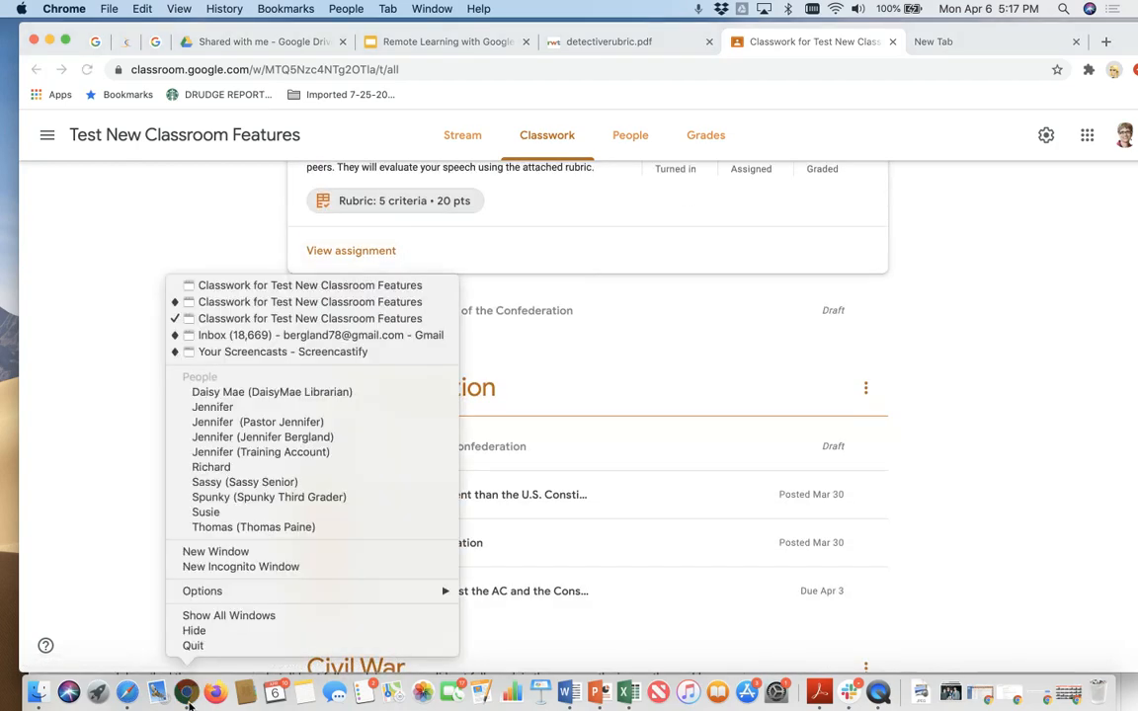
click(285, 497)
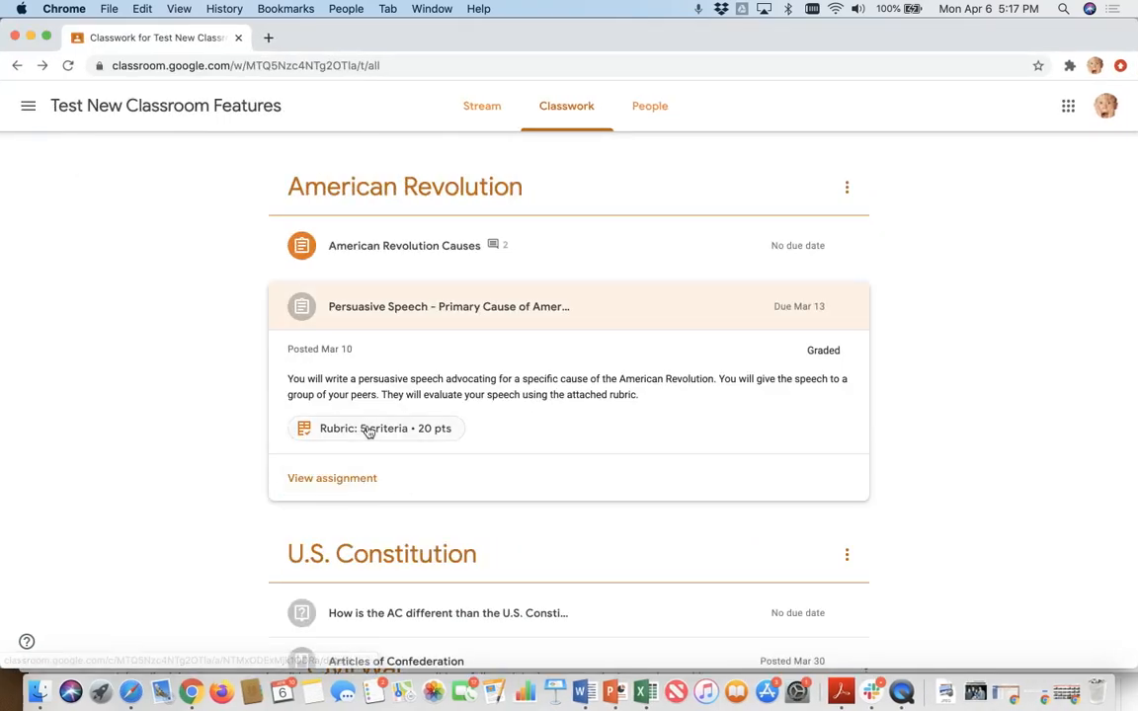
click(347, 482)
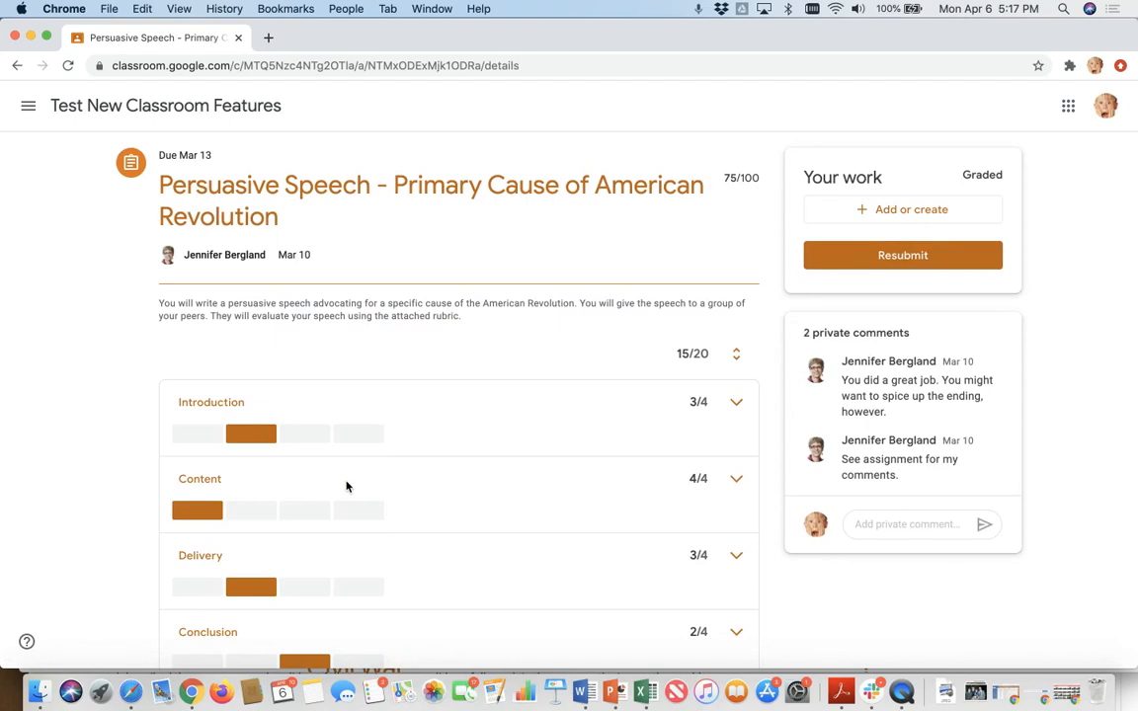
- Examine how the student sees the rubric scores for each criterion, the overall grade and the teacher's private comments
scroll(346, 486, down, 2)
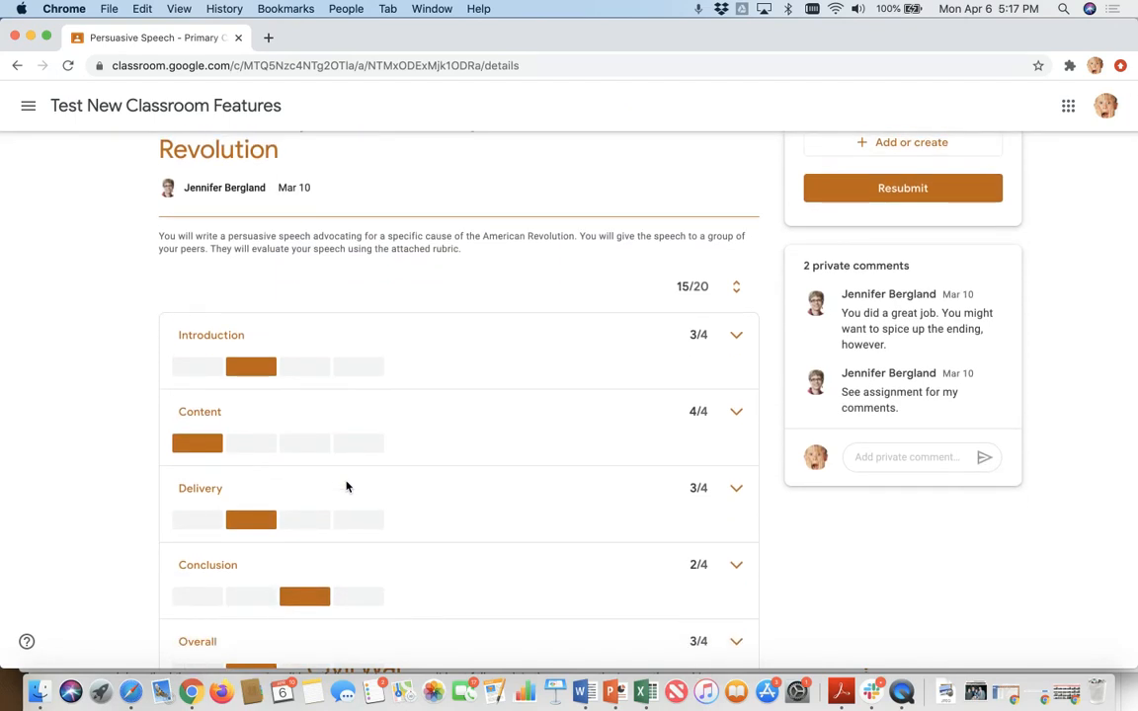
scroll(346, 487, down, 1)
scroll(346, 487, down, 1)
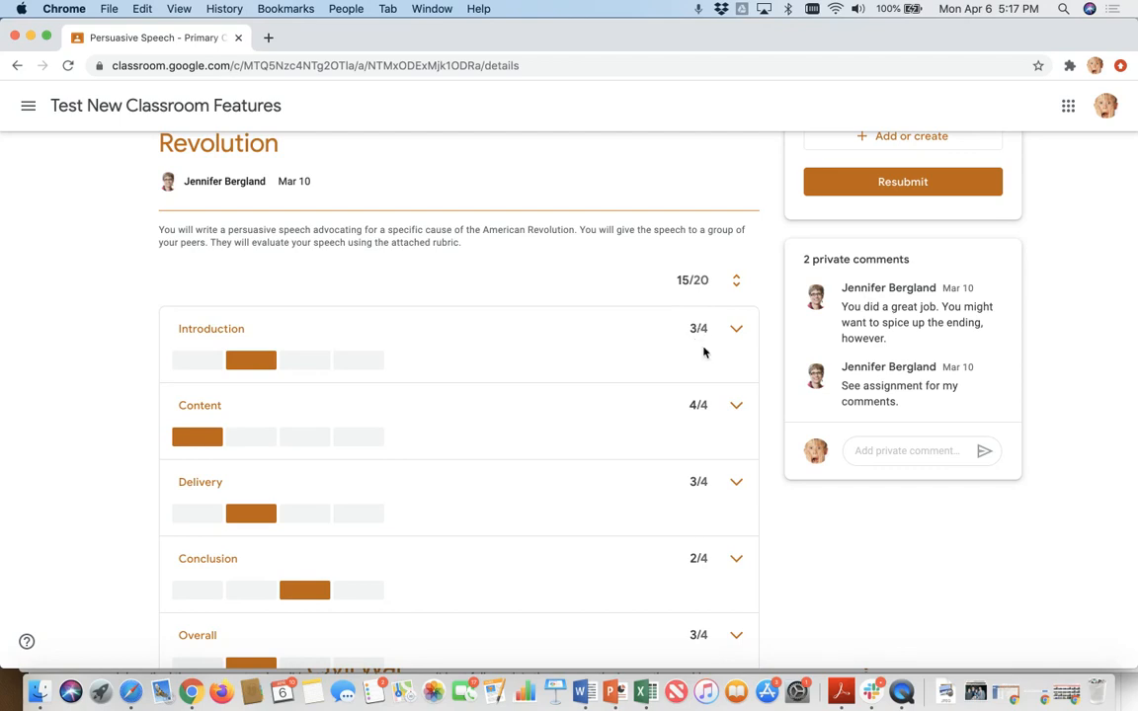
scroll(676, 477, down, 4)
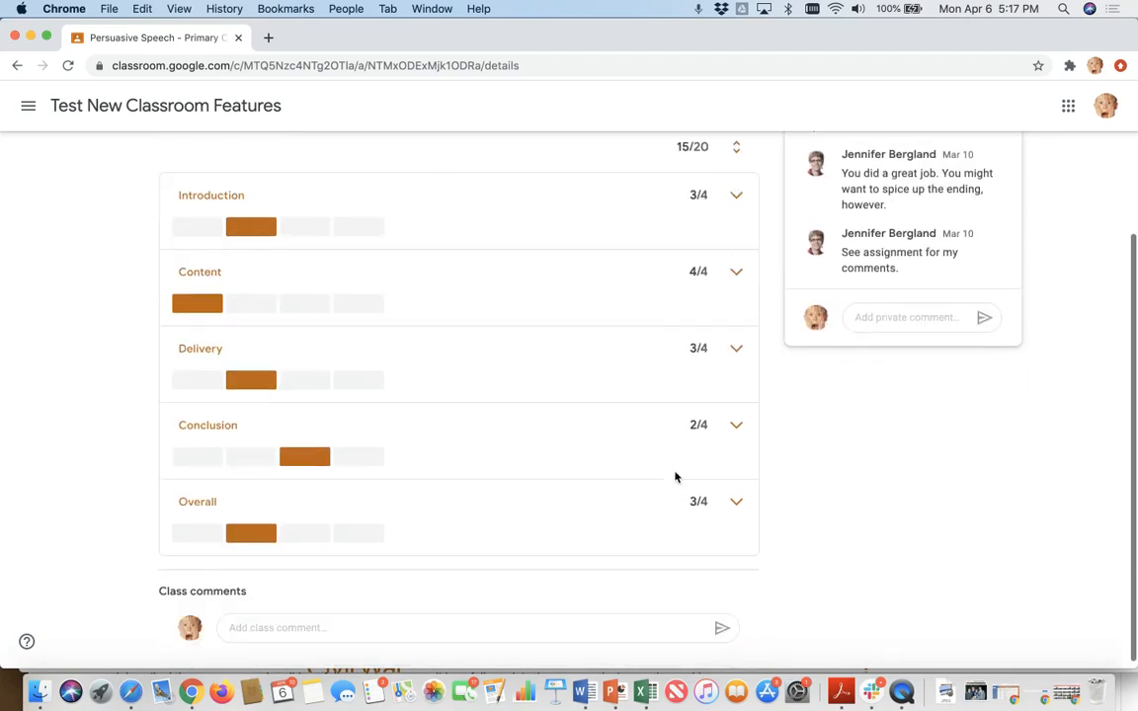
scroll(894, 366, up, 6)
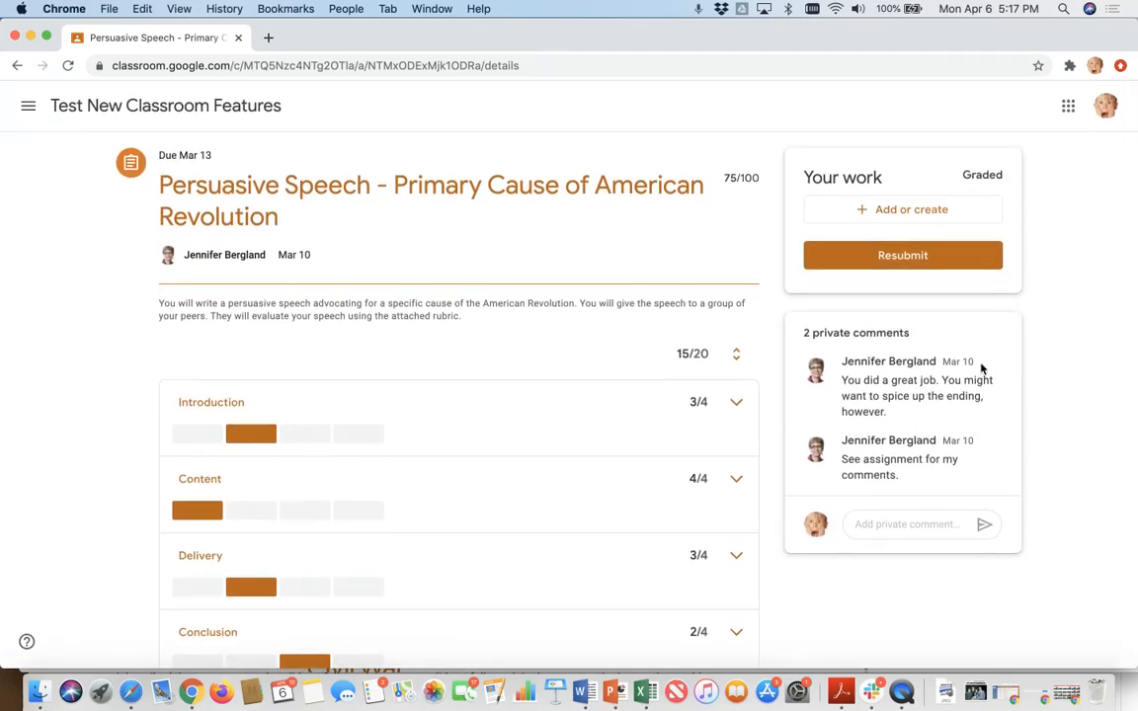
scroll(657, 440, down, 2)
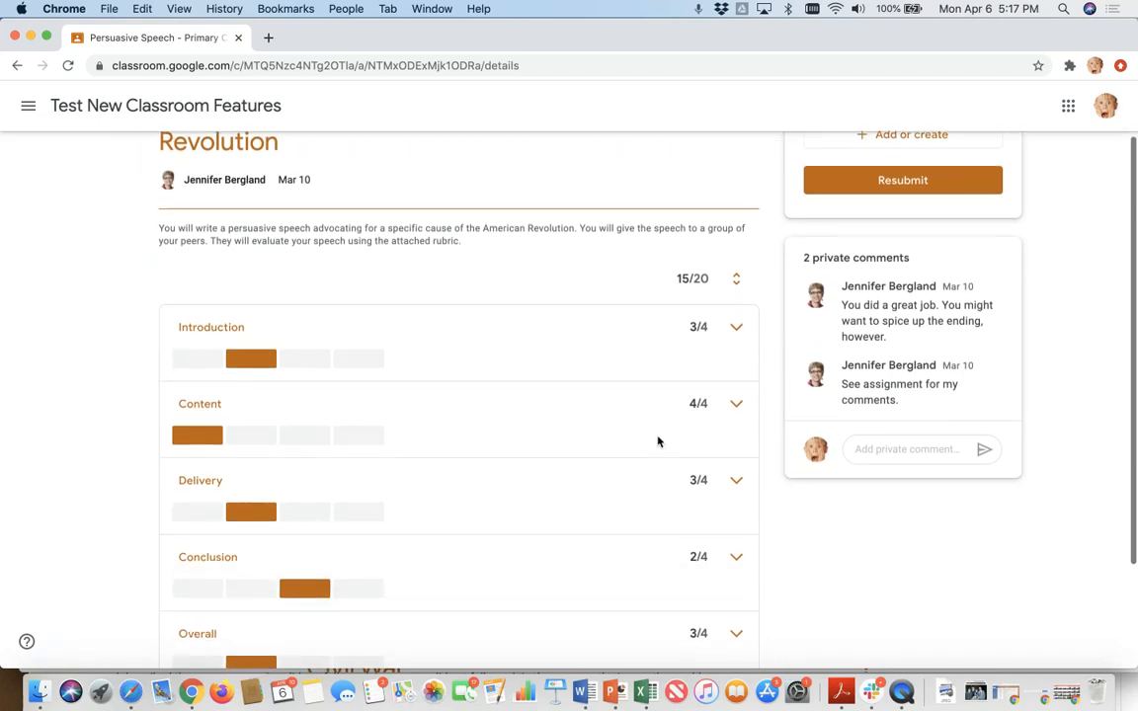
scroll(657, 440, down, 1)
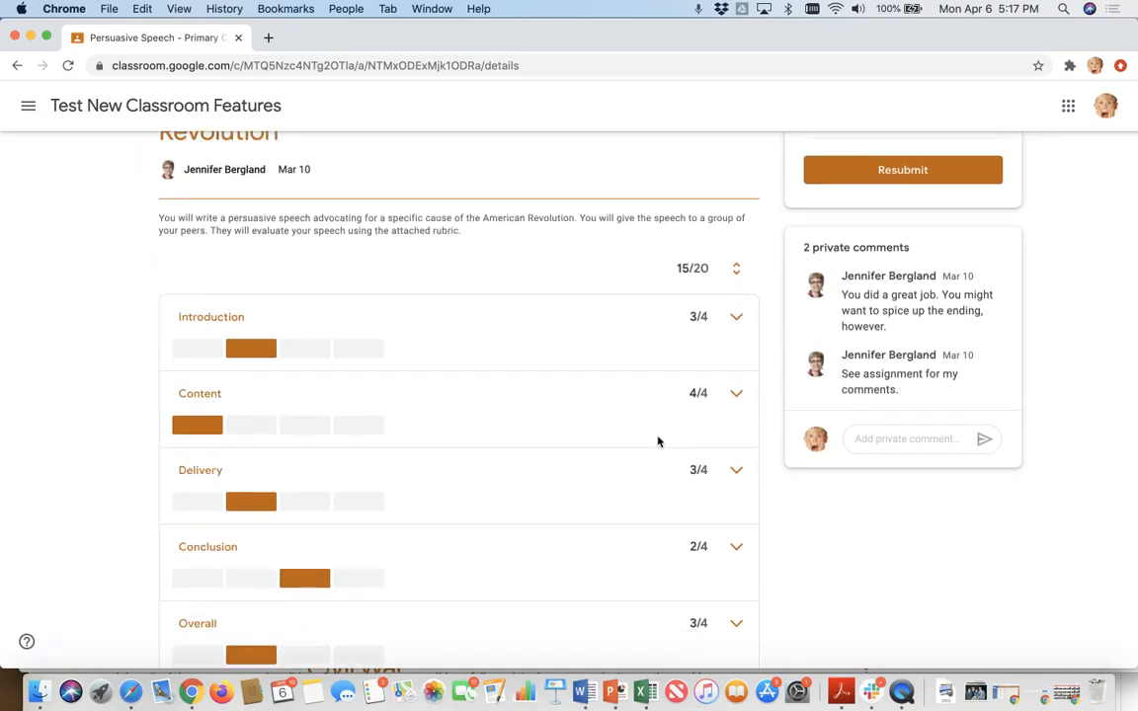
scroll(658, 441, up, 3)
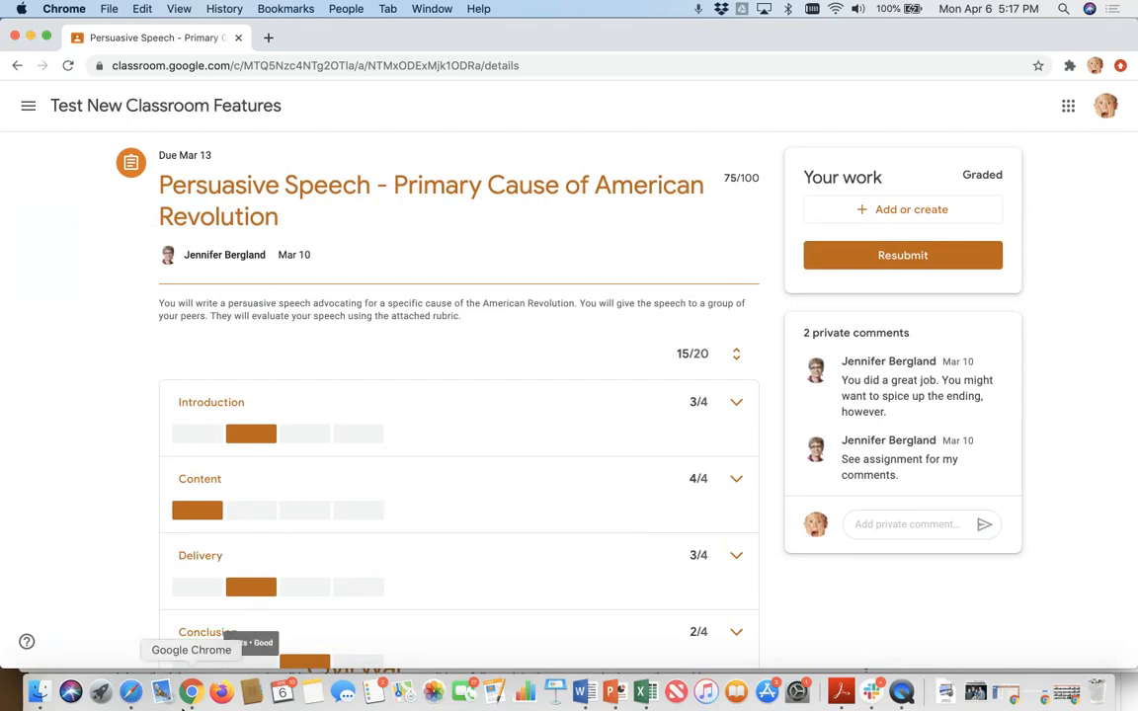
- Switch back to the Training Account profile and open the Venn Diagram draft assignment for editing
right_click(191, 694)
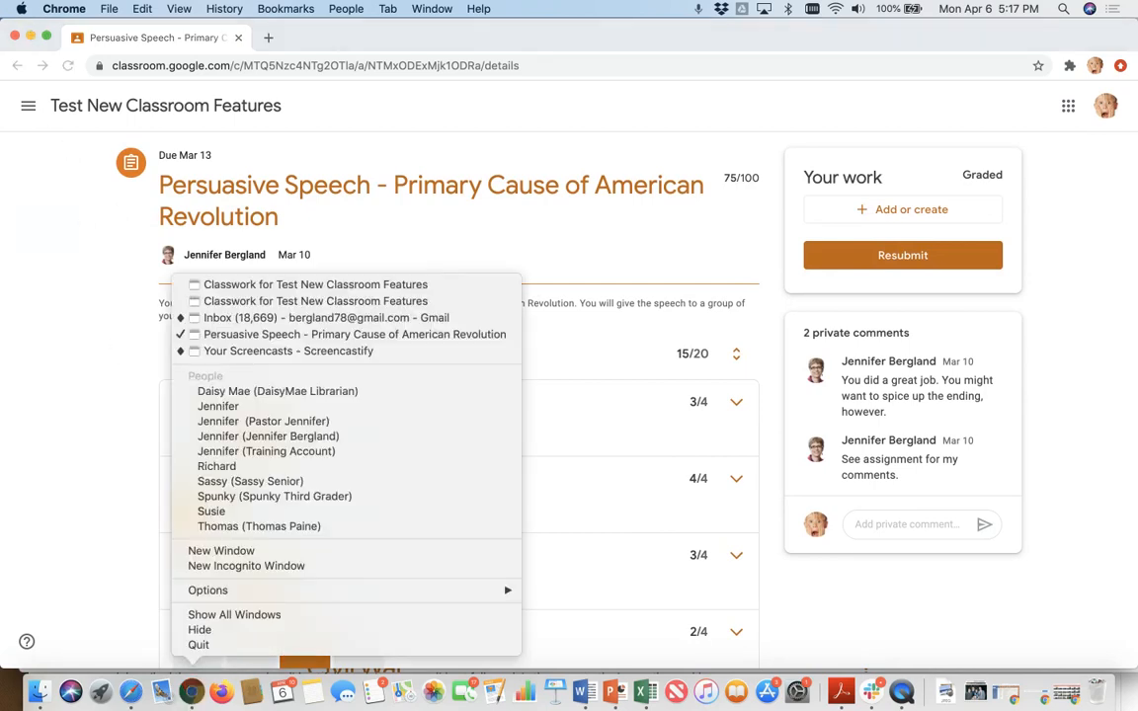
click(264, 452)
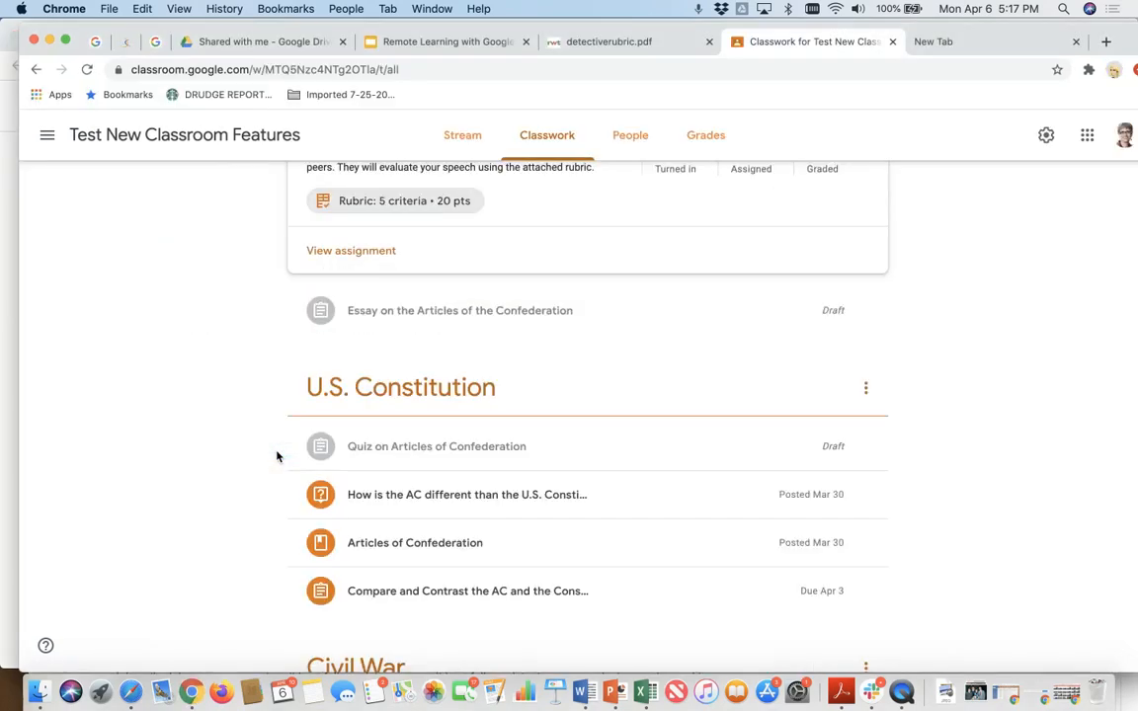
scroll(476, 381, up, 15)
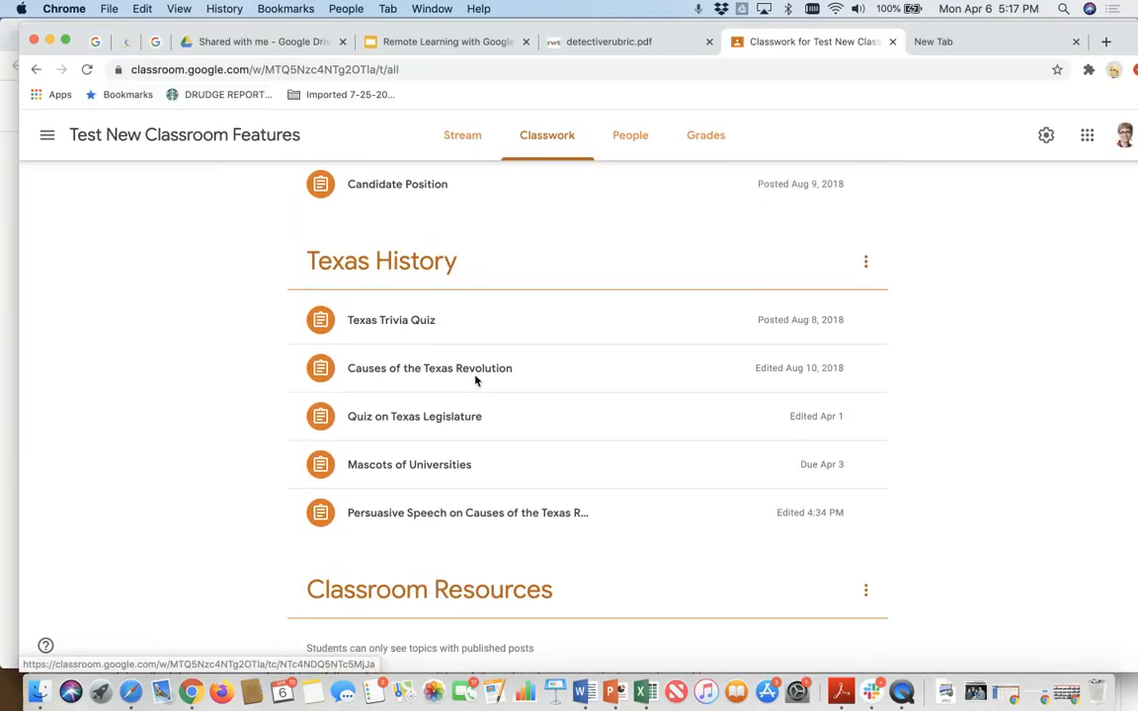
scroll(475, 382, up, 5)
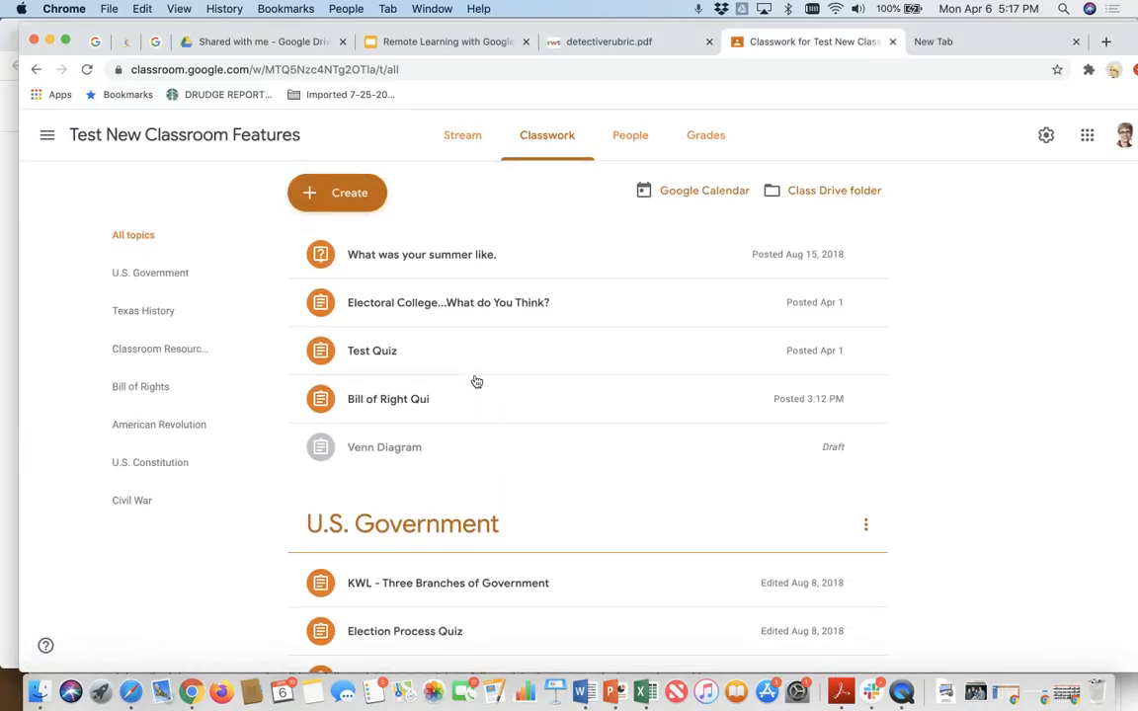
click(401, 452)
scroll(395, 459, down, 3)
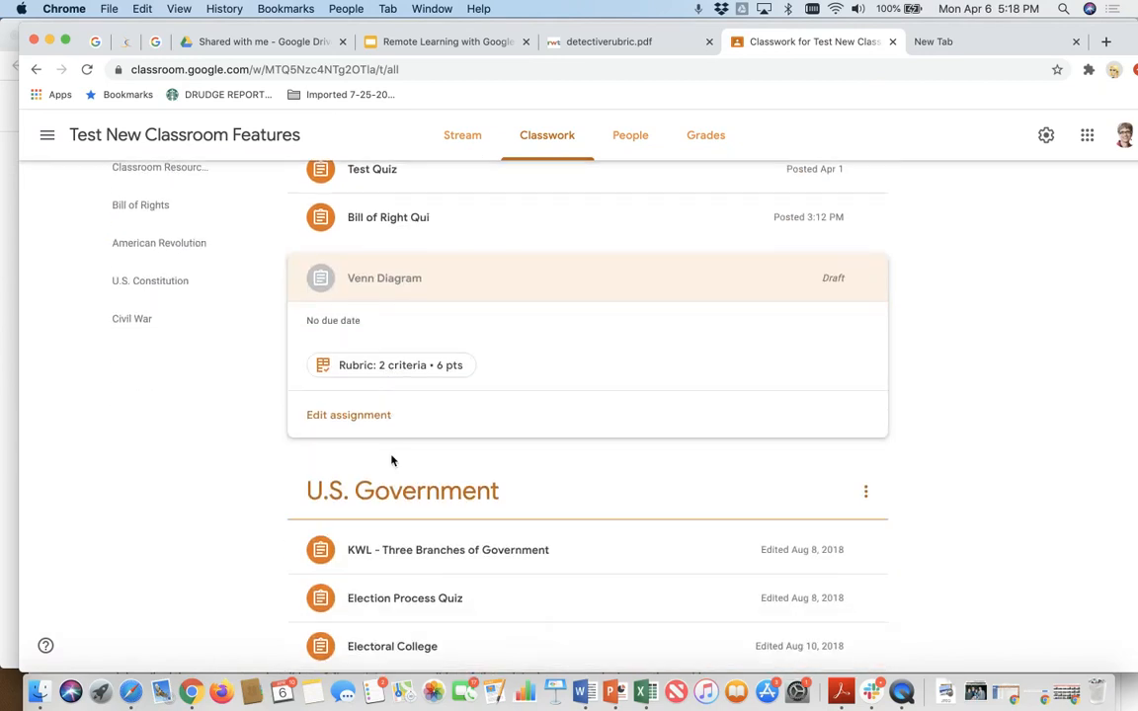
click(358, 419)
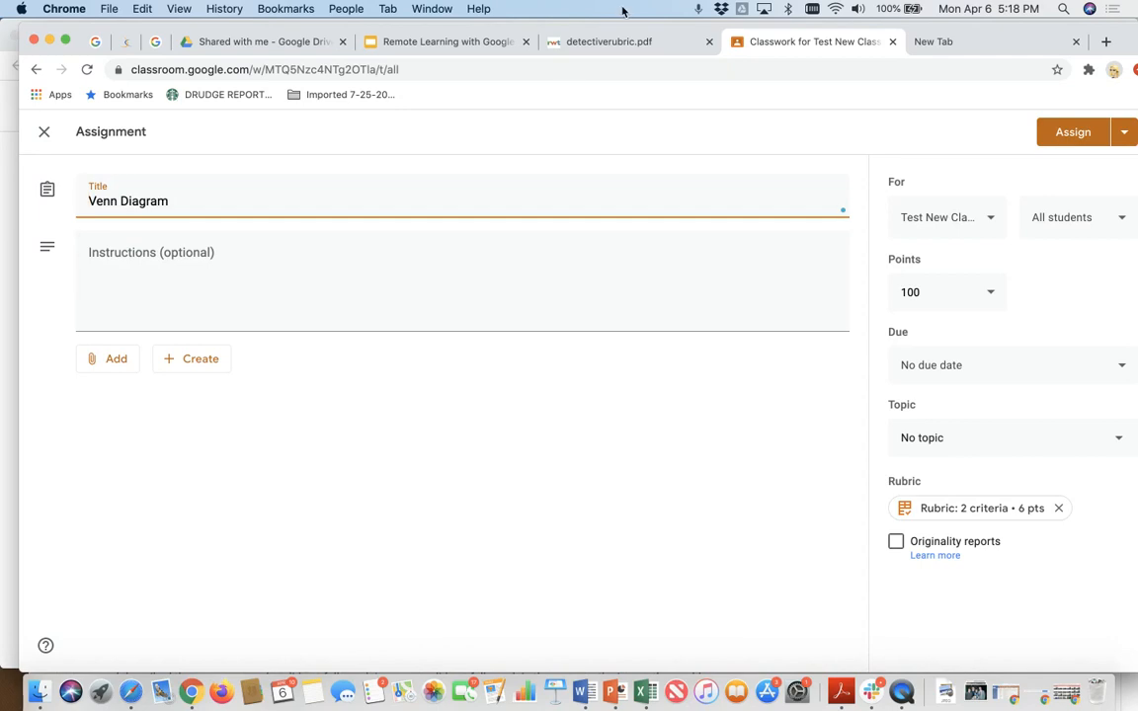
- Review the criteria rows and performance levels of the Venn Diagram rubric in detectiverubric.pdf
click(591, 44)
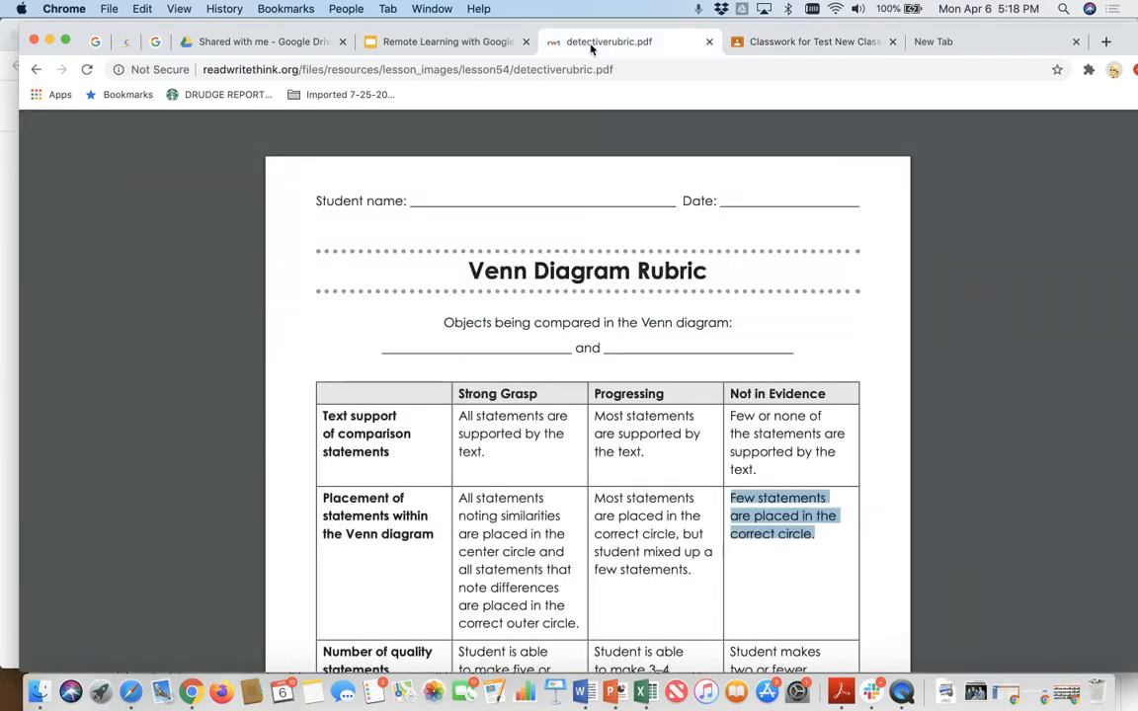
scroll(397, 415, down, 5)
scroll(397, 415, down, 2)
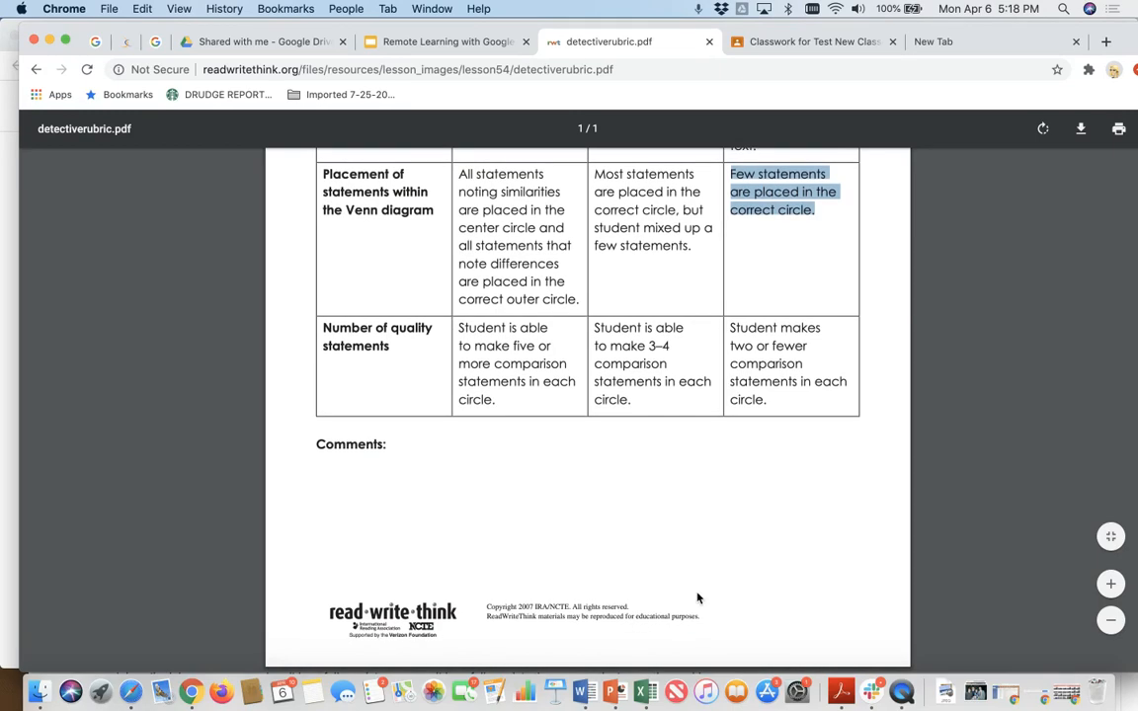
scroll(698, 598, up, 5)
scroll(698, 598, down, 2)
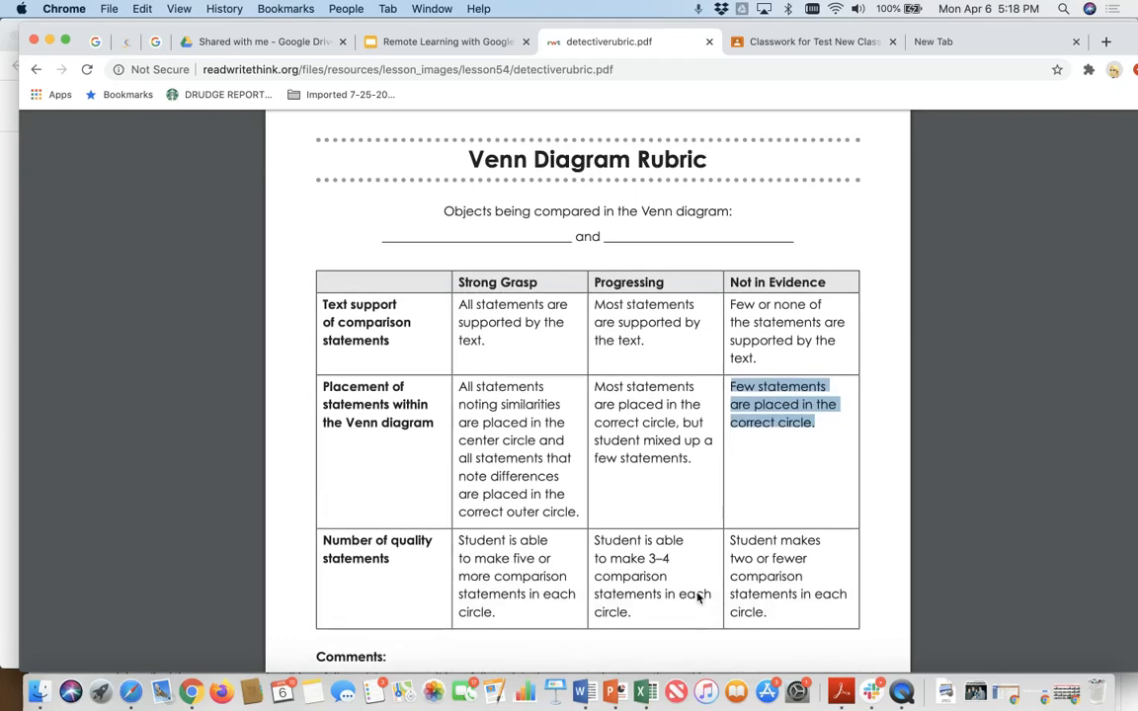
scroll(697, 598, down, 1)
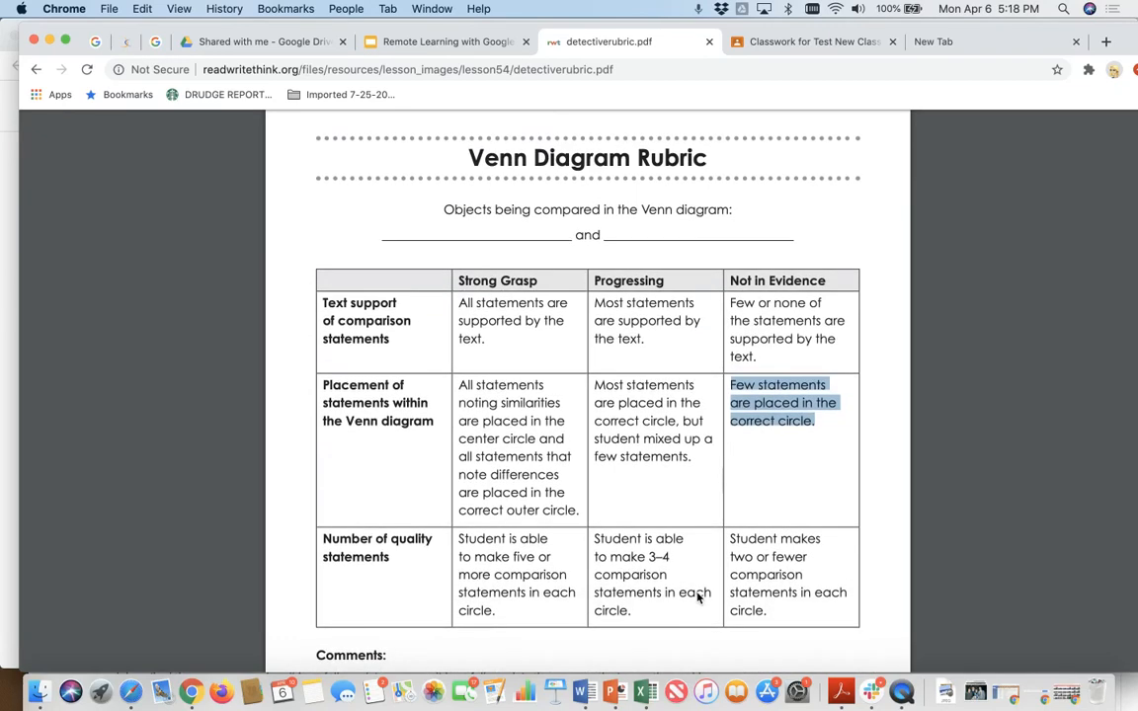
scroll(698, 597, up, 1)
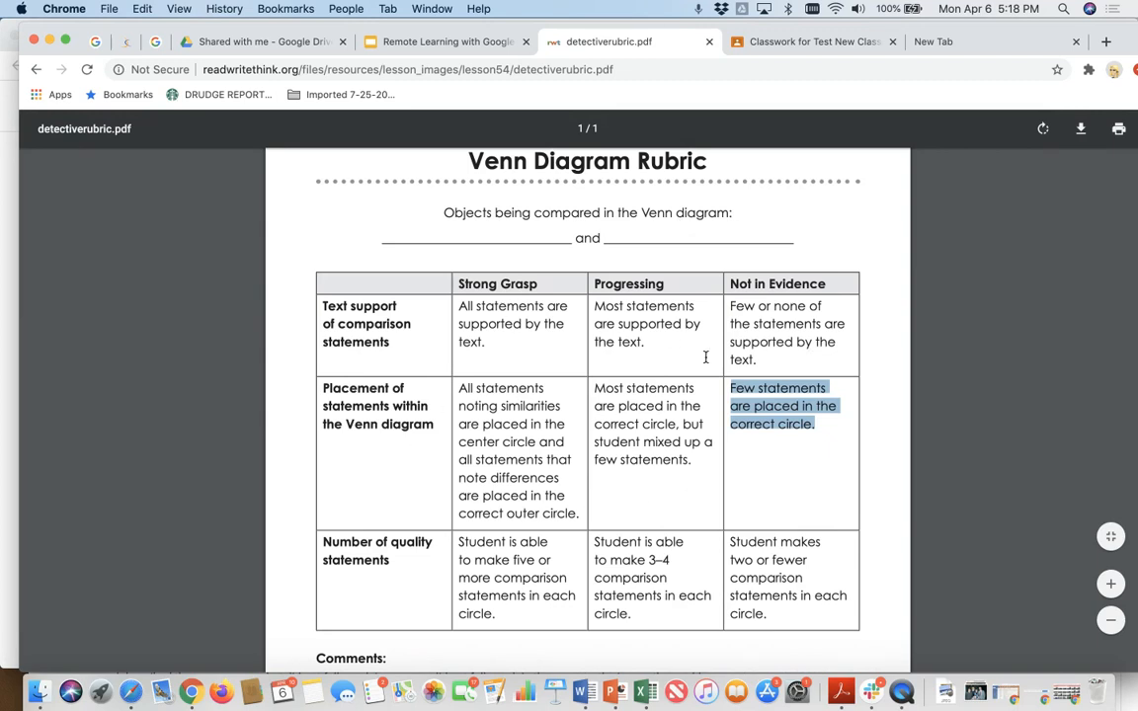
- Return to the Venn Diagram assignment and open its attached rubric for editing
click(808, 44)
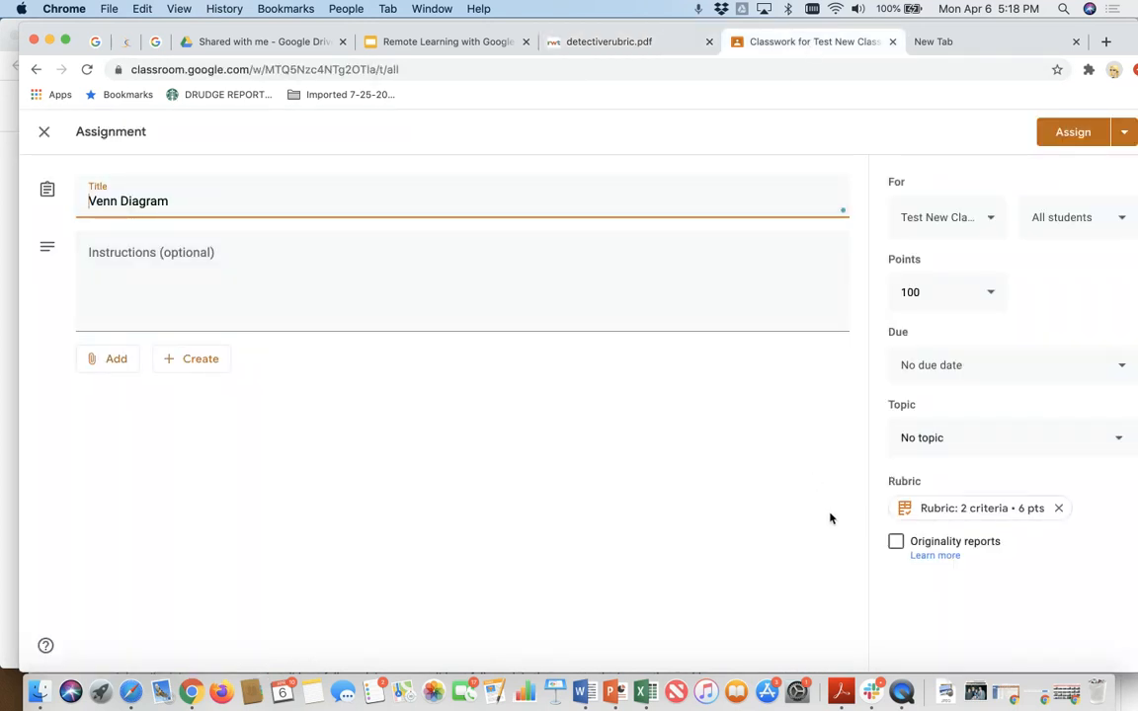
click(913, 513)
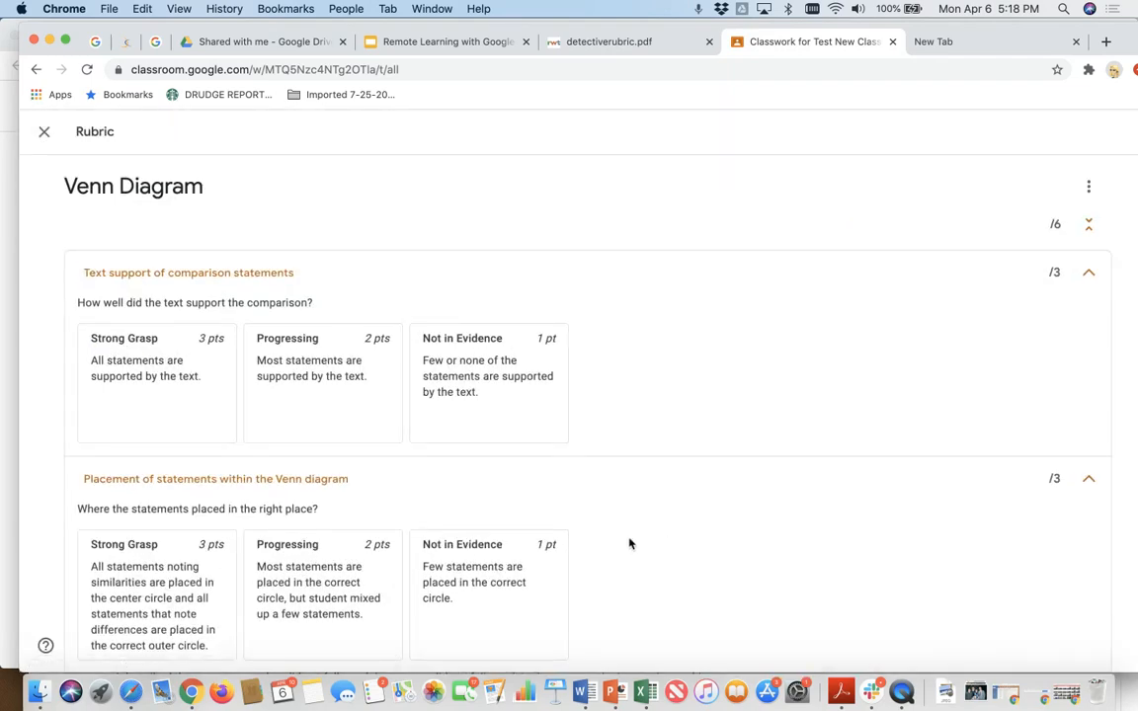
scroll(629, 544, down, 1)
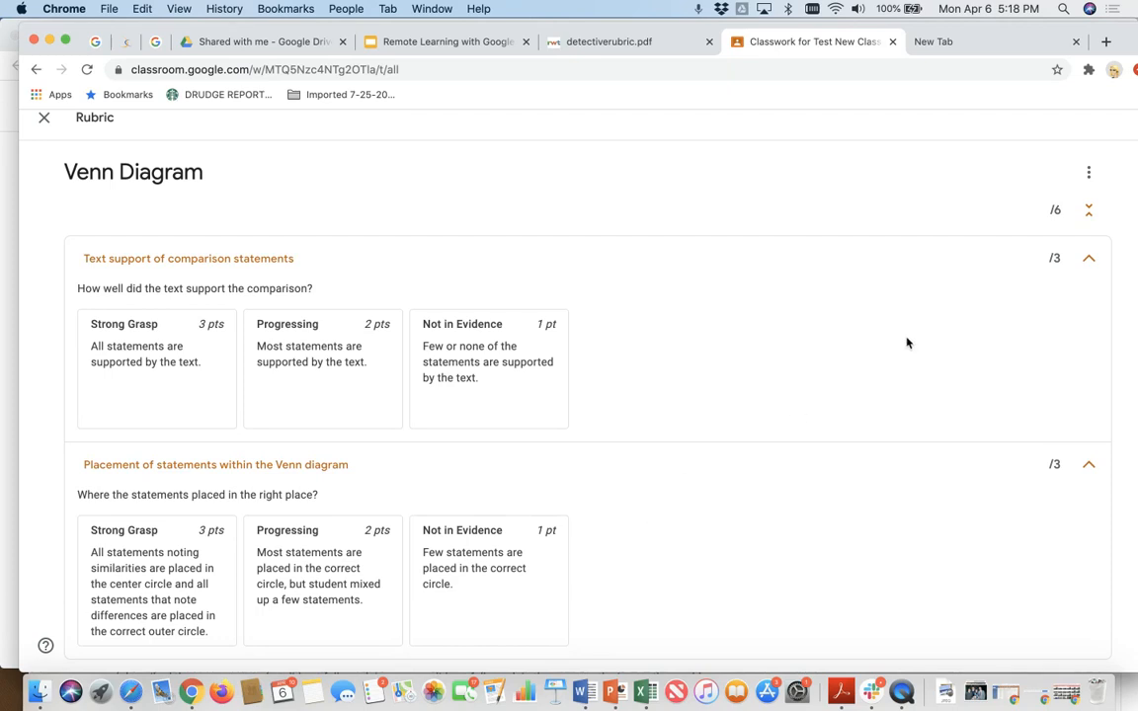
click(1090, 178)
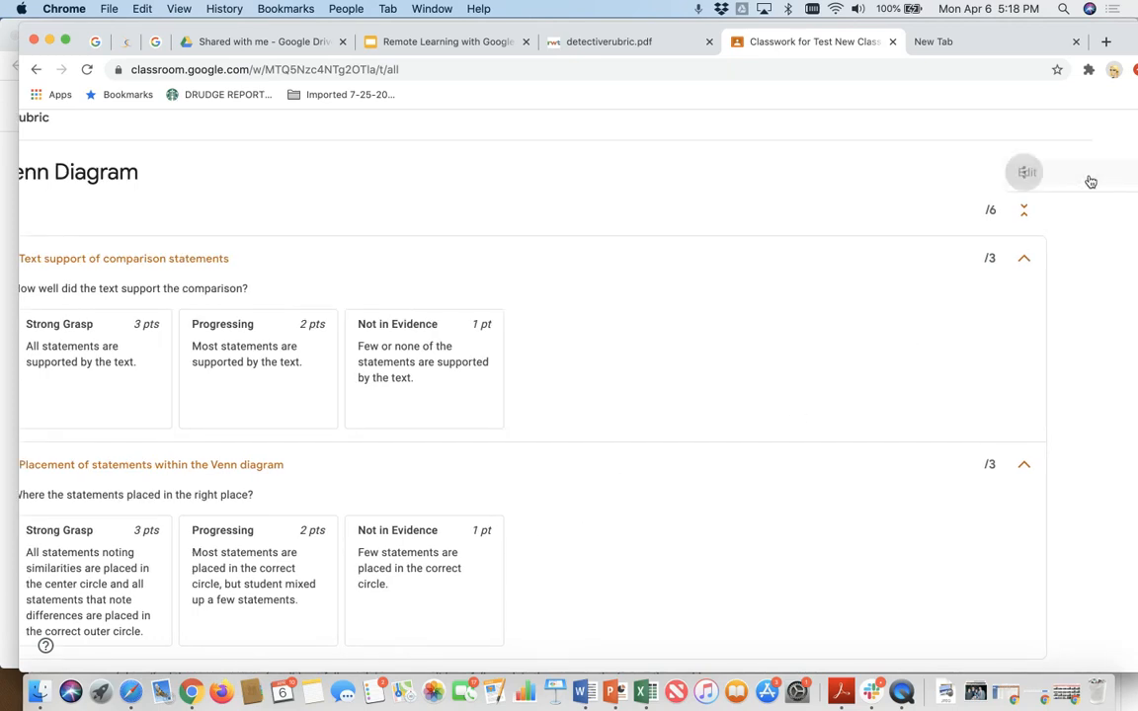
click(994, 213)
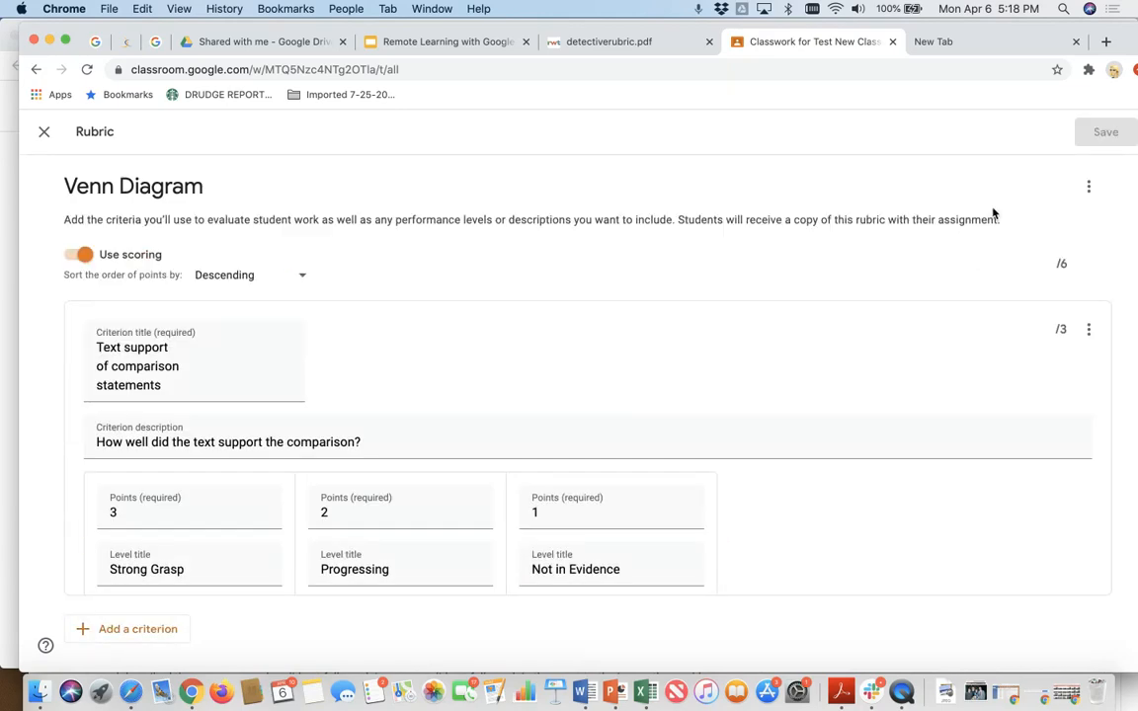
- Add a third criterion to the Venn Diagram rubric, titled "Number of quality statements" as copied from detectiverubric.pdf
scroll(732, 488, down, 5)
scroll(732, 491, down, 10)
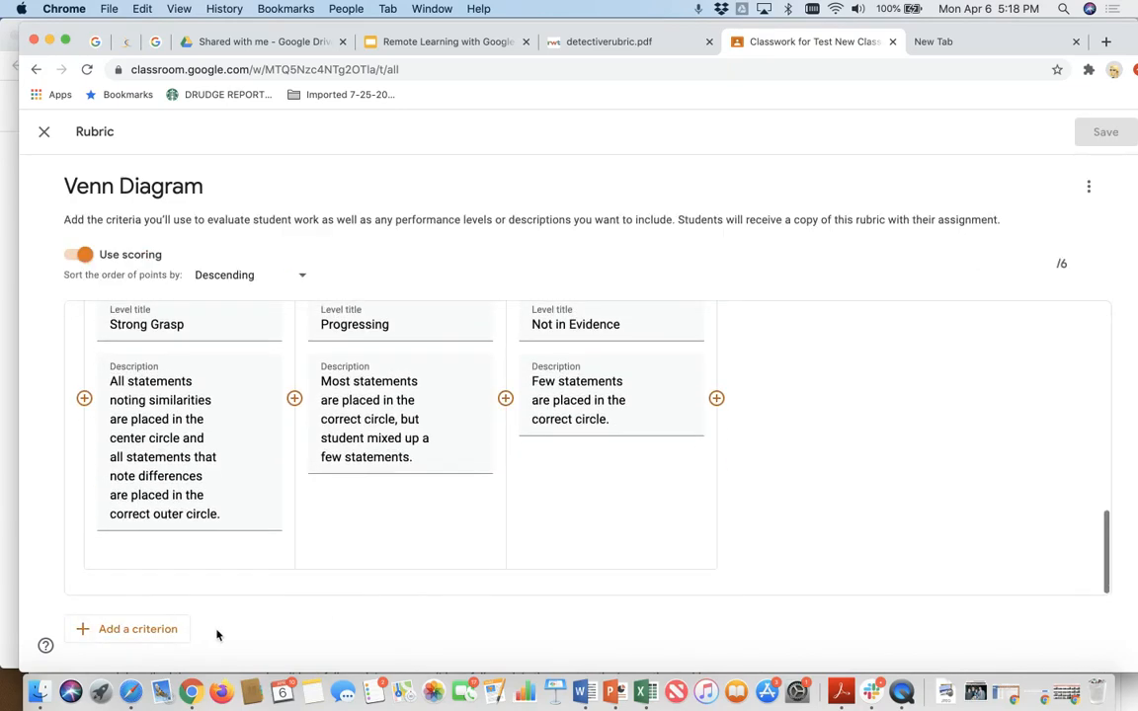
click(135, 638)
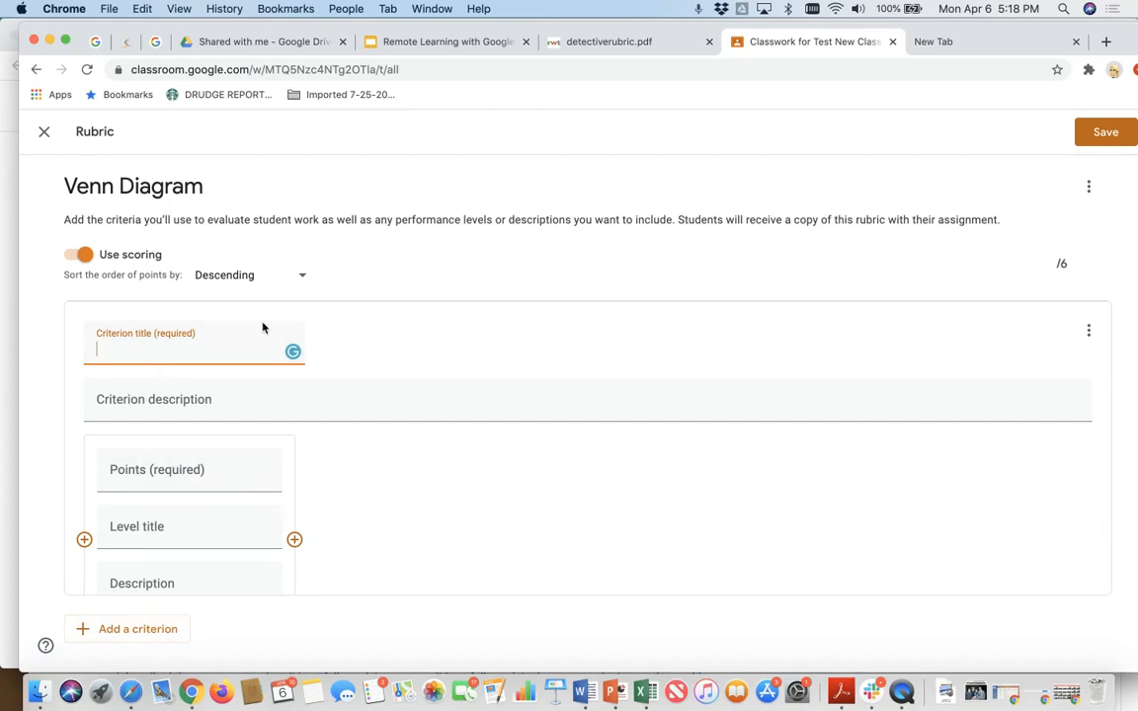
click(605, 44)
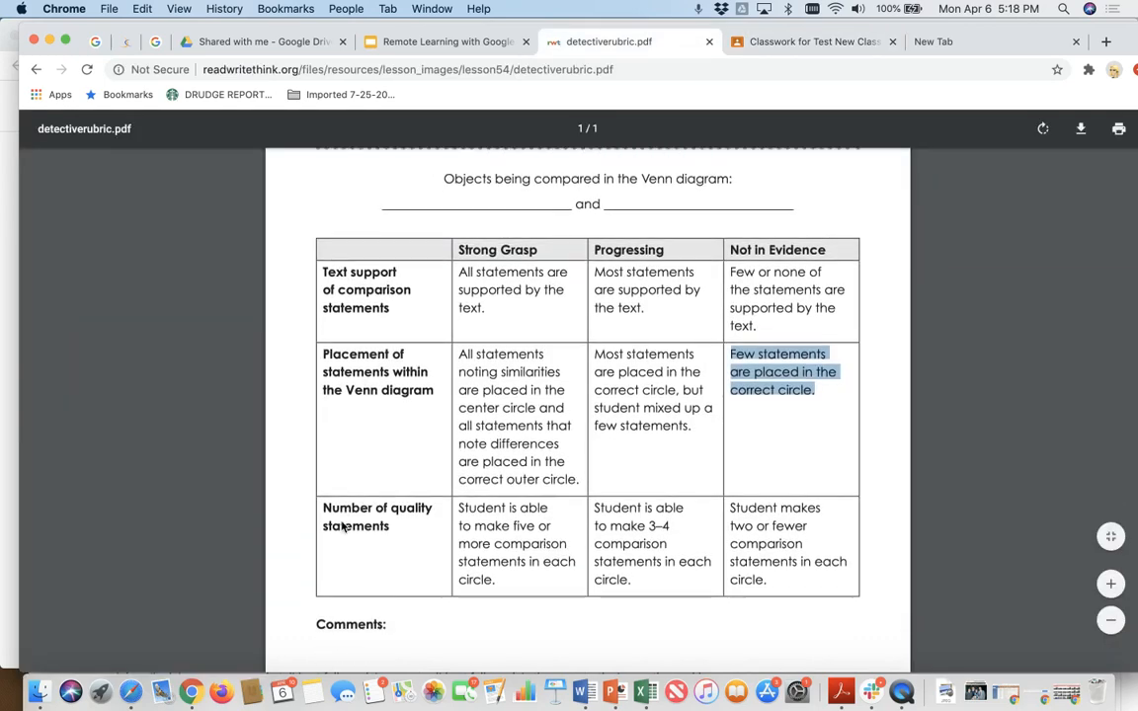
scroll(344, 528, down, 2)
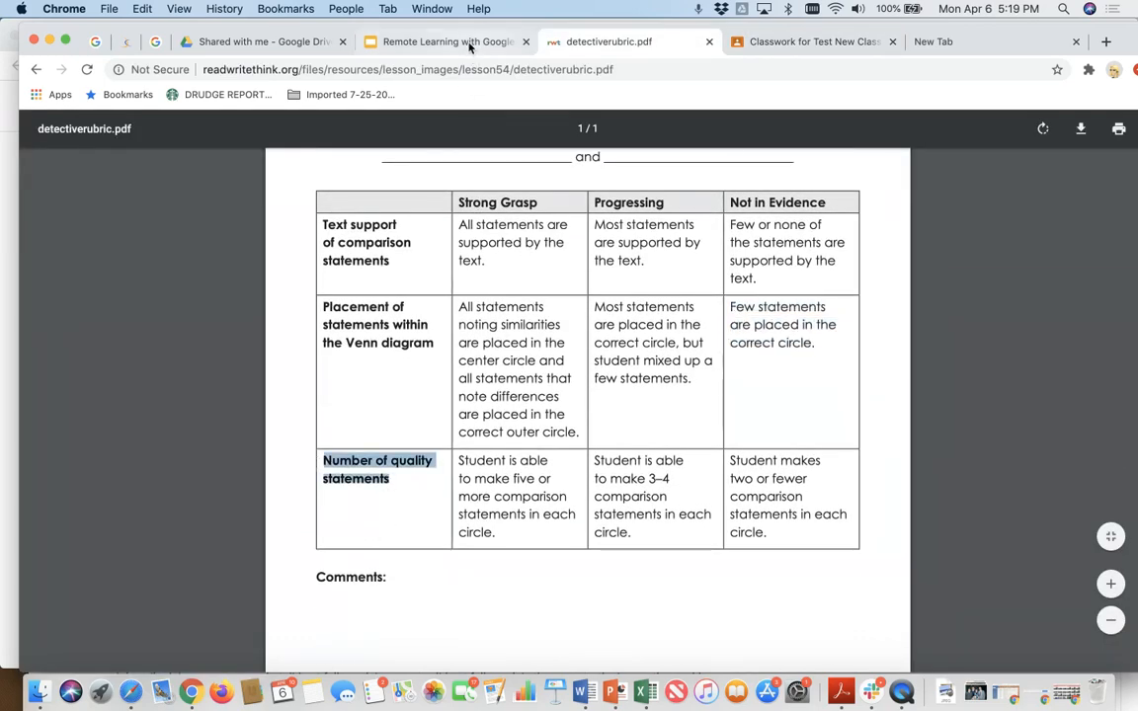
click(810, 42)
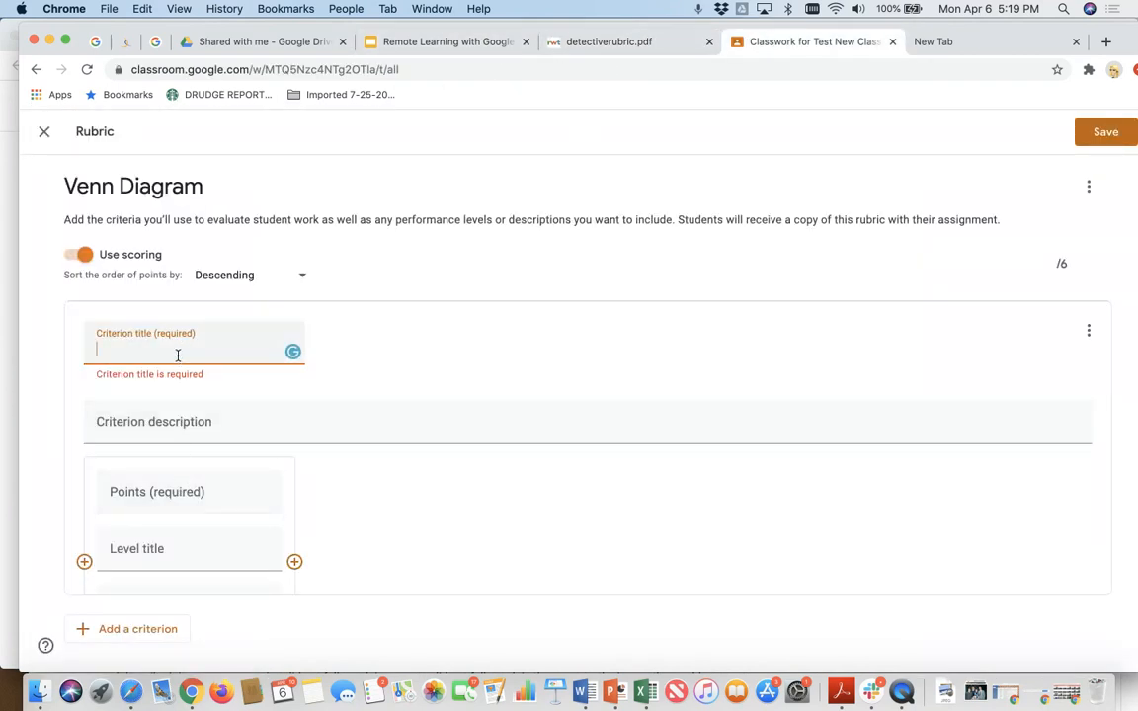
text(Number of quality statements)
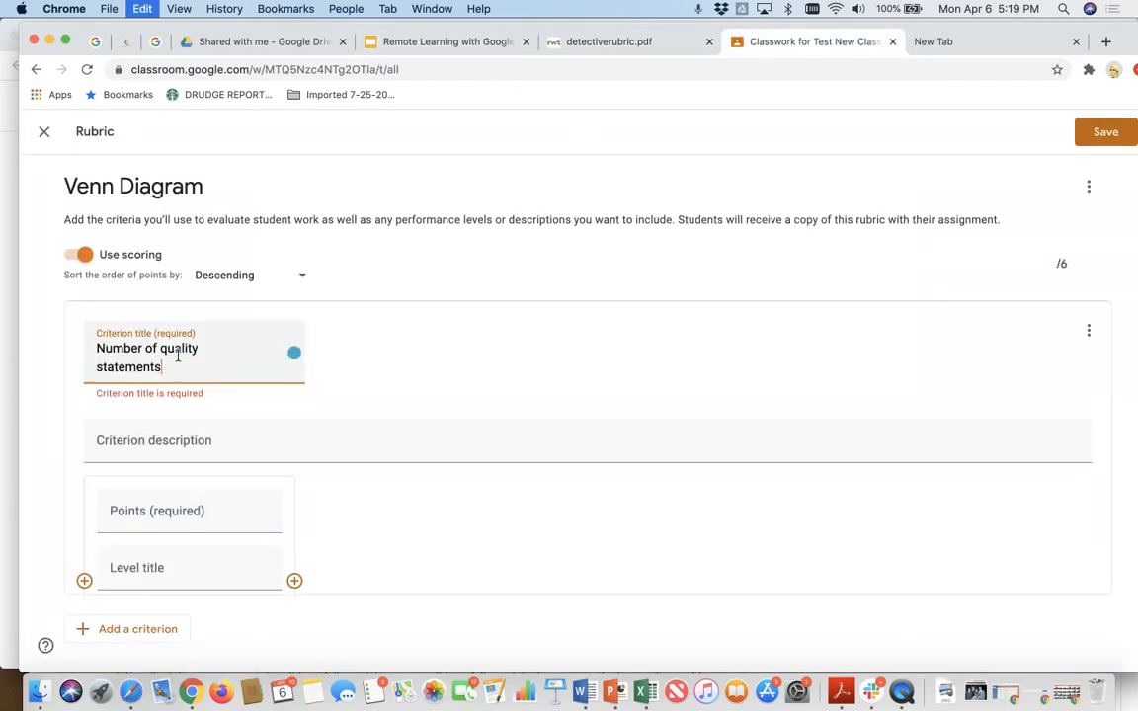
- Describe the new criterion as "How many quality statement are in your diagram."
click(151, 446)
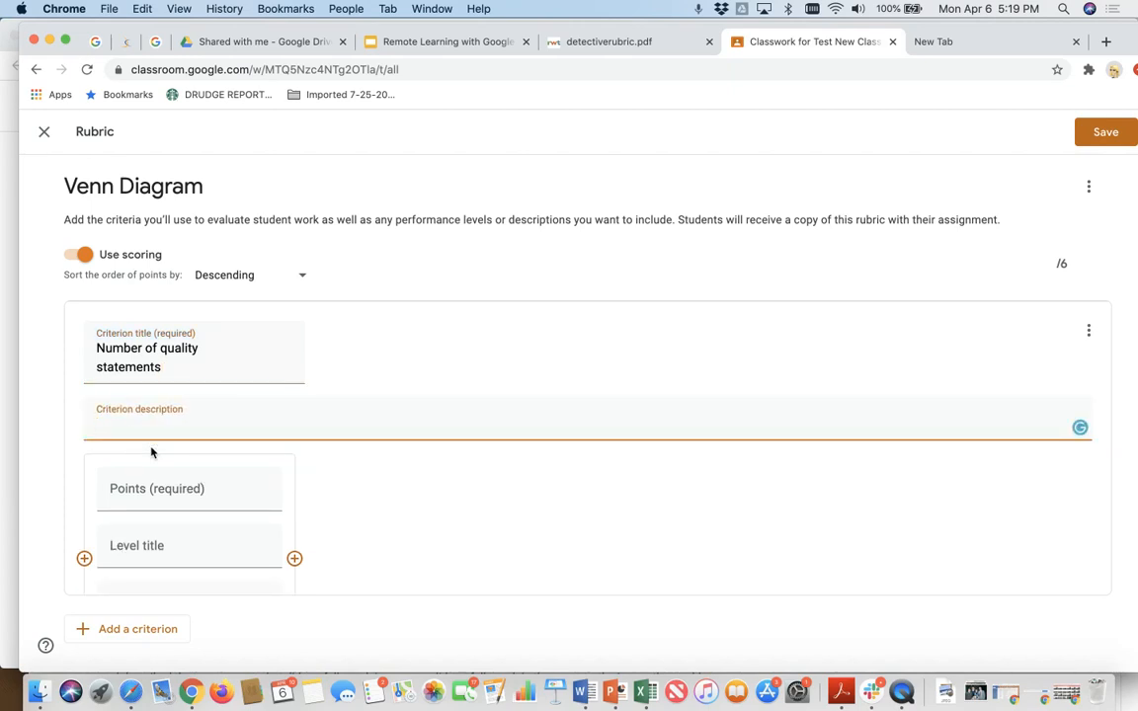
text(The m)
key(BackSpace)
key(BackSpace)
key(BackSpace)
key(BackSpace)
key(BackSpace)
text(How many quality)
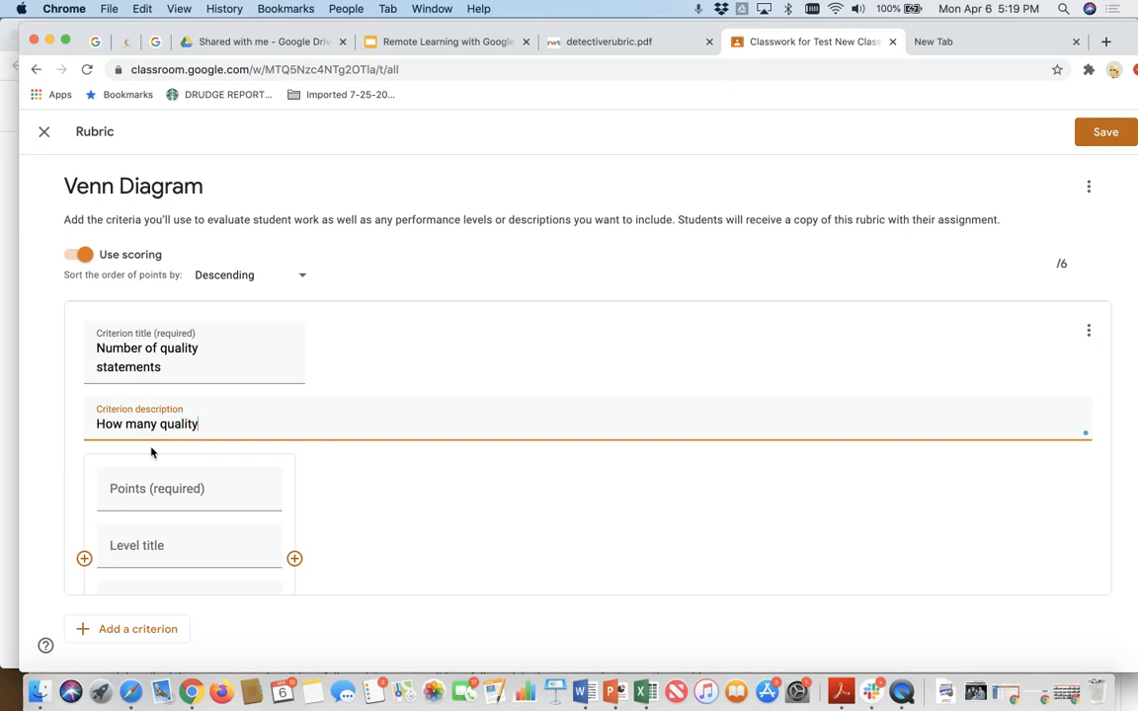
text( statement are in your diagram.)
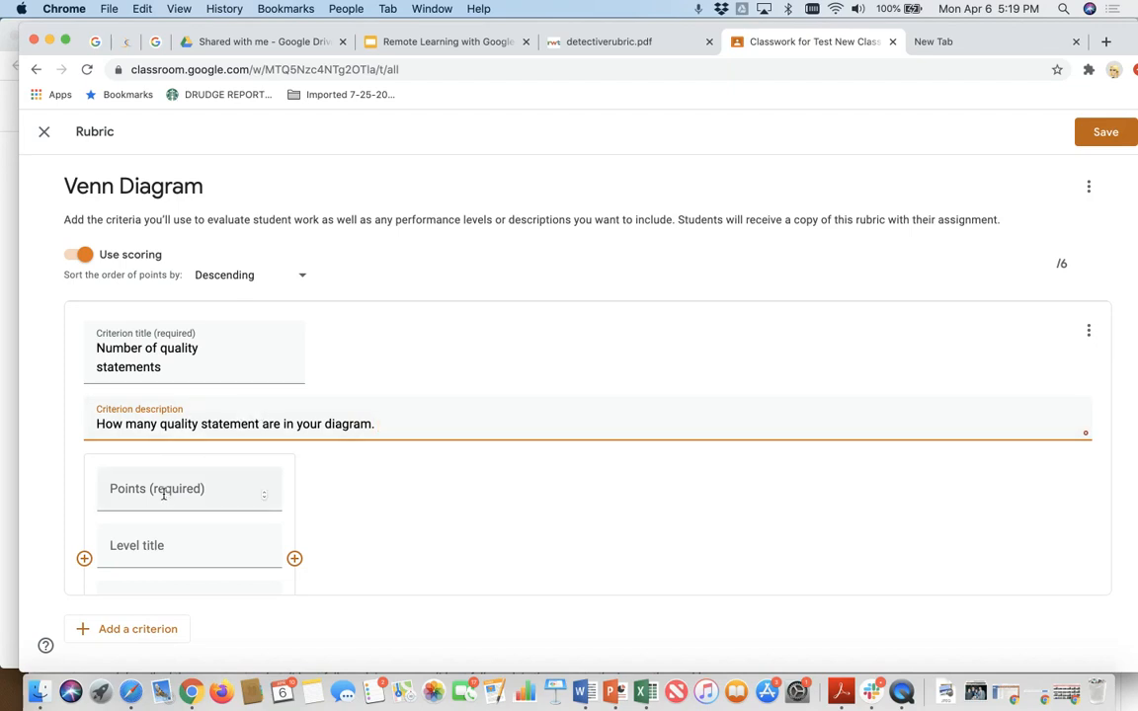
- Give the criterion's first performance level 4 points and the title "Strong Grasp", copied from detectiverubric.pdf
click(164, 490)
text(4)
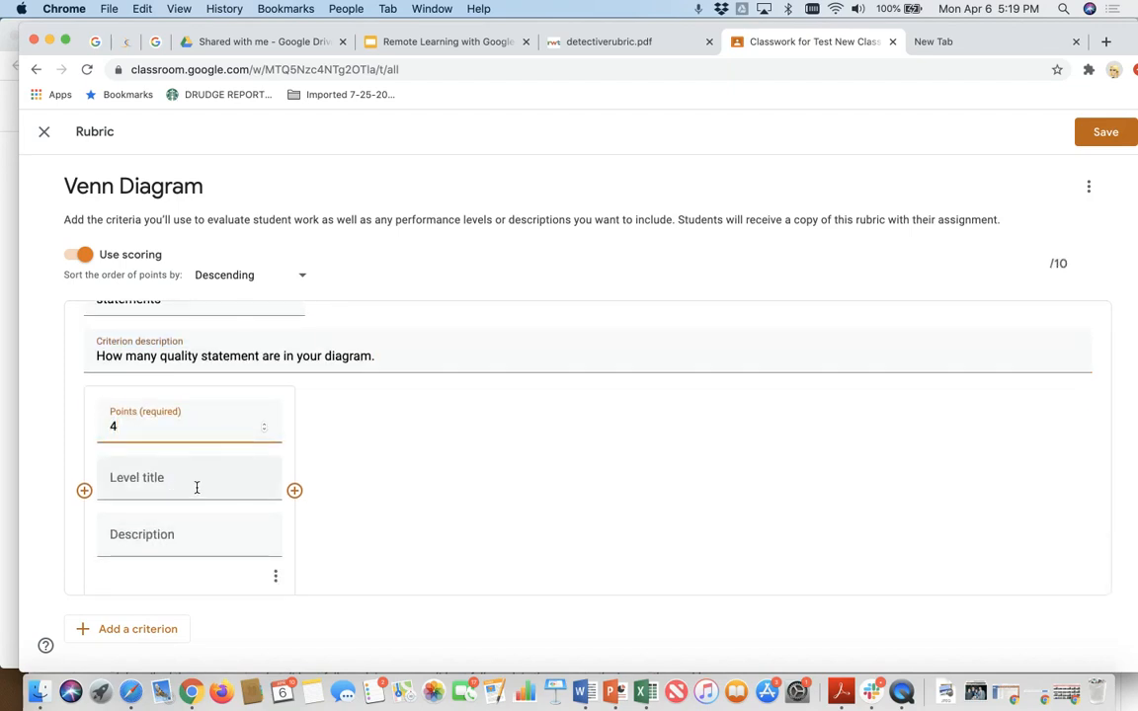
click(600, 42)
drag(538, 203, 445, 203)
key(super+c)
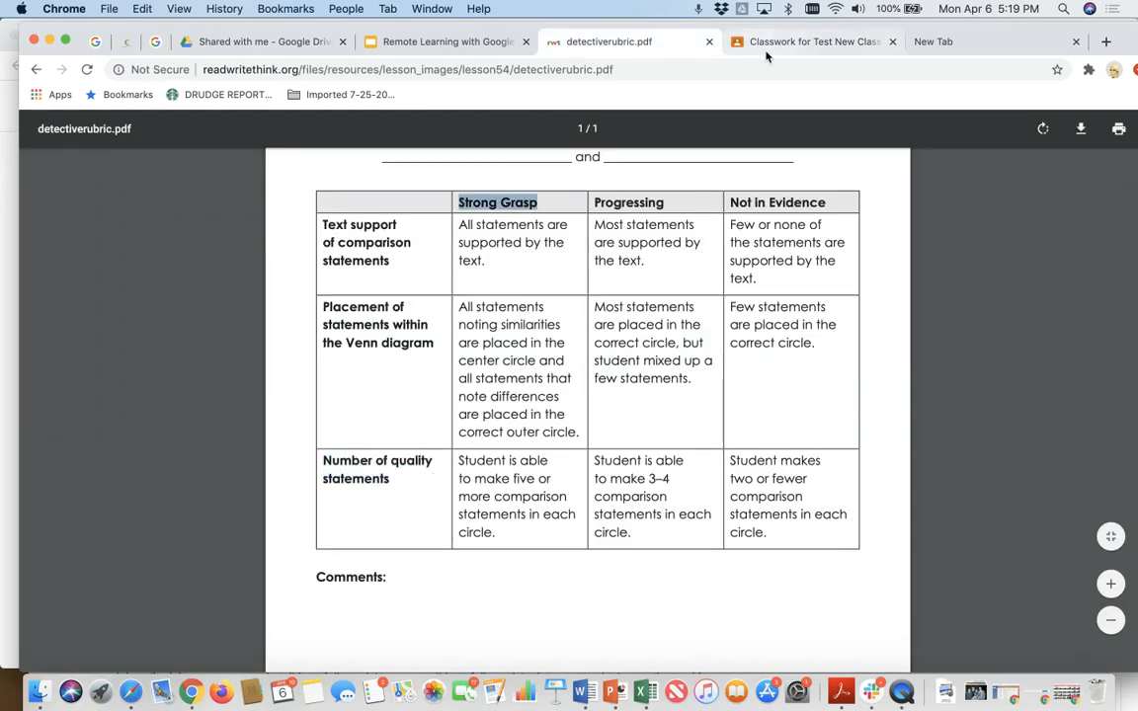
click(739, 42)
click(178, 474)
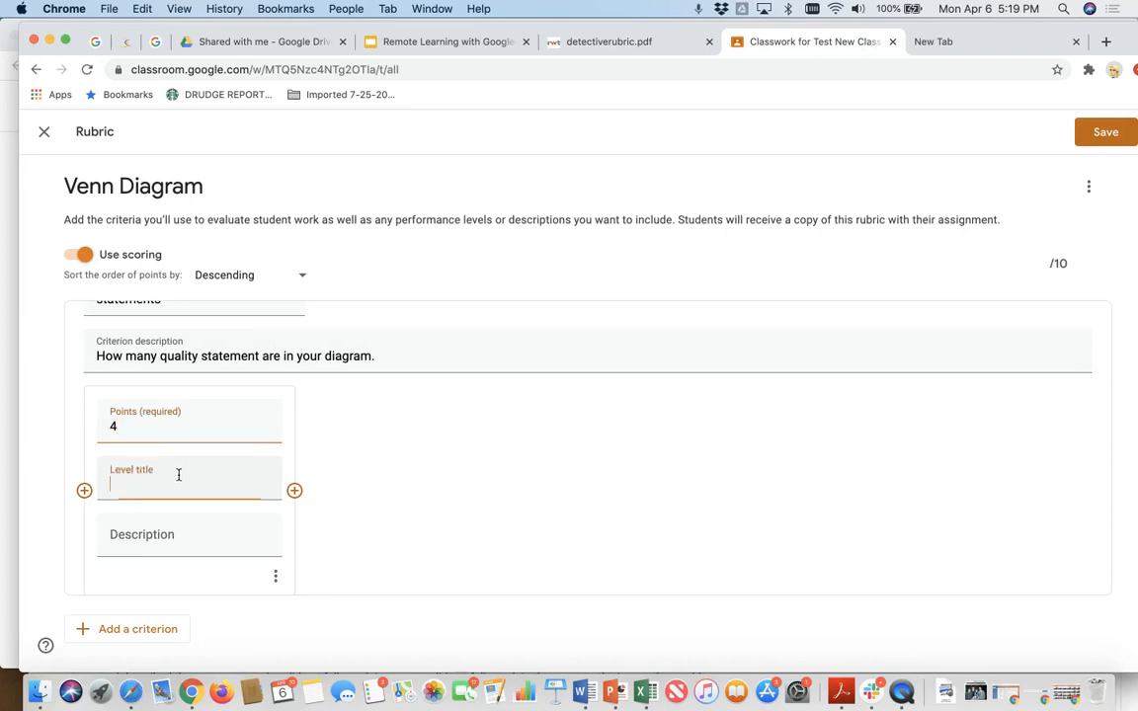
key(super+v)
- Copy the PDF's Strong Grasp text for number of quality statements into the first level's description, "Student is able to make five or more comparison statements in each circle"
click(198, 533)
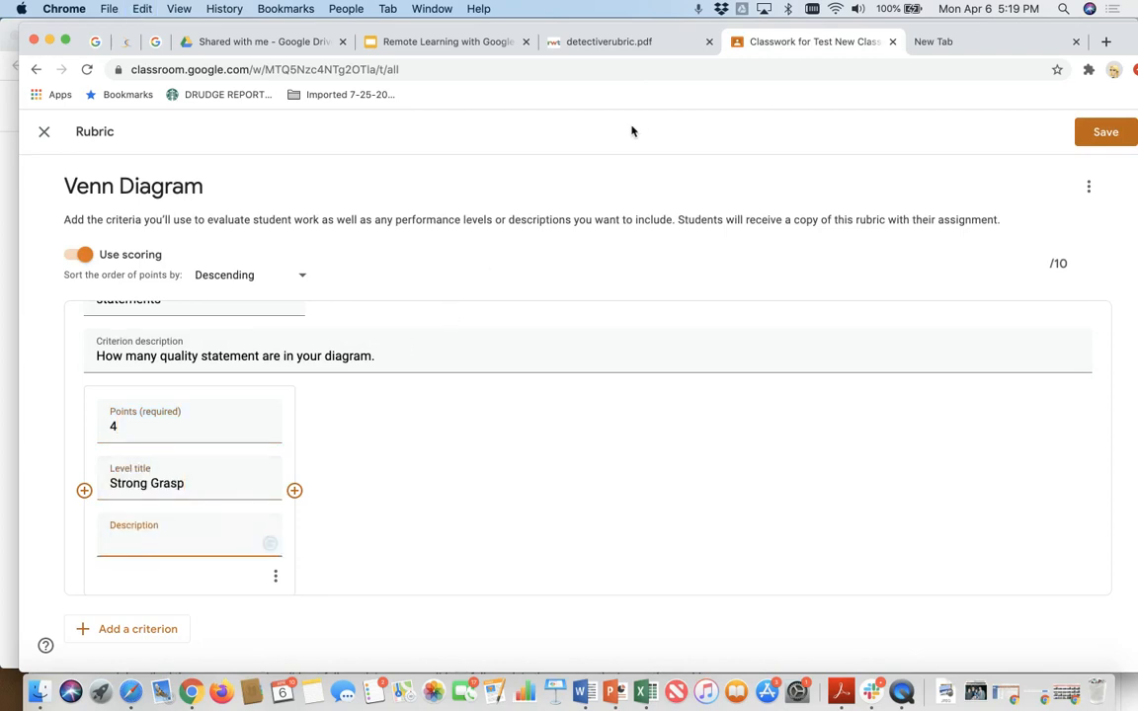
click(600, 42)
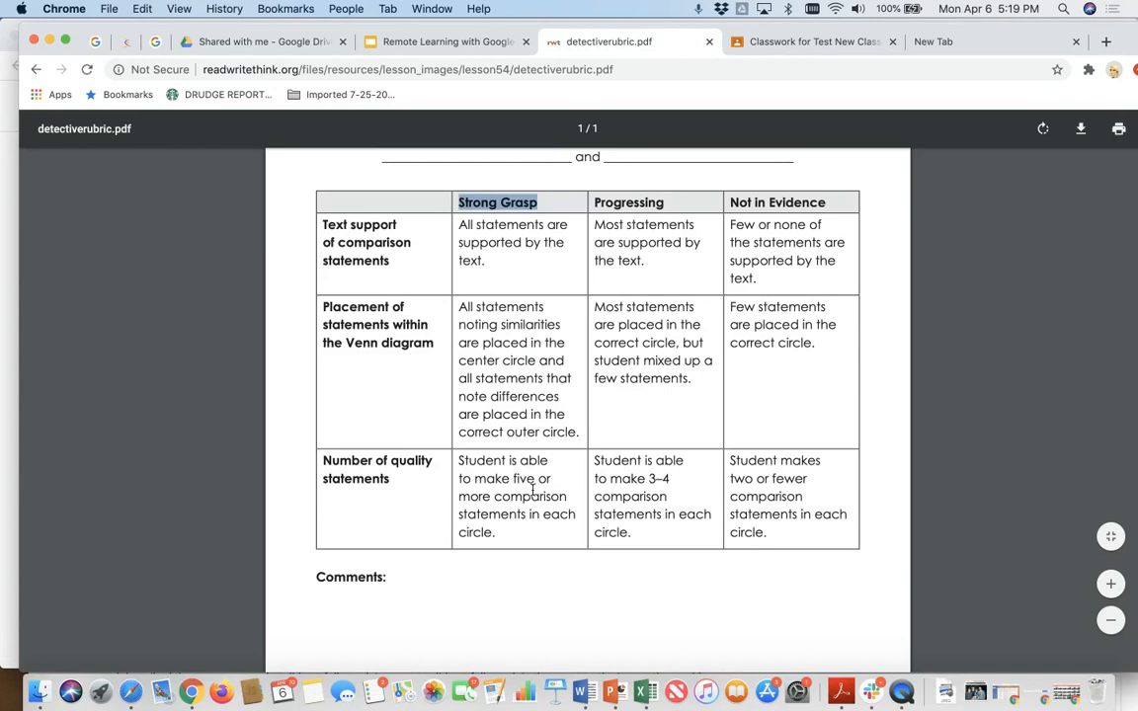
click(511, 538)
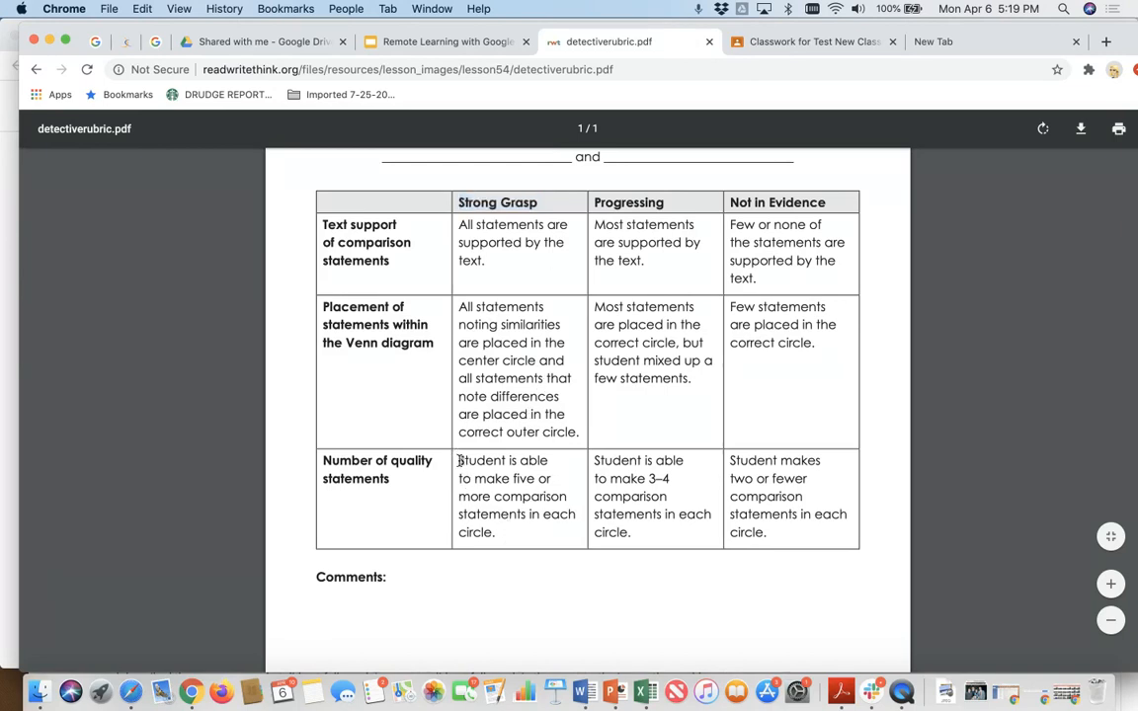
drag(500, 531, 454, 457)
key(super+c)
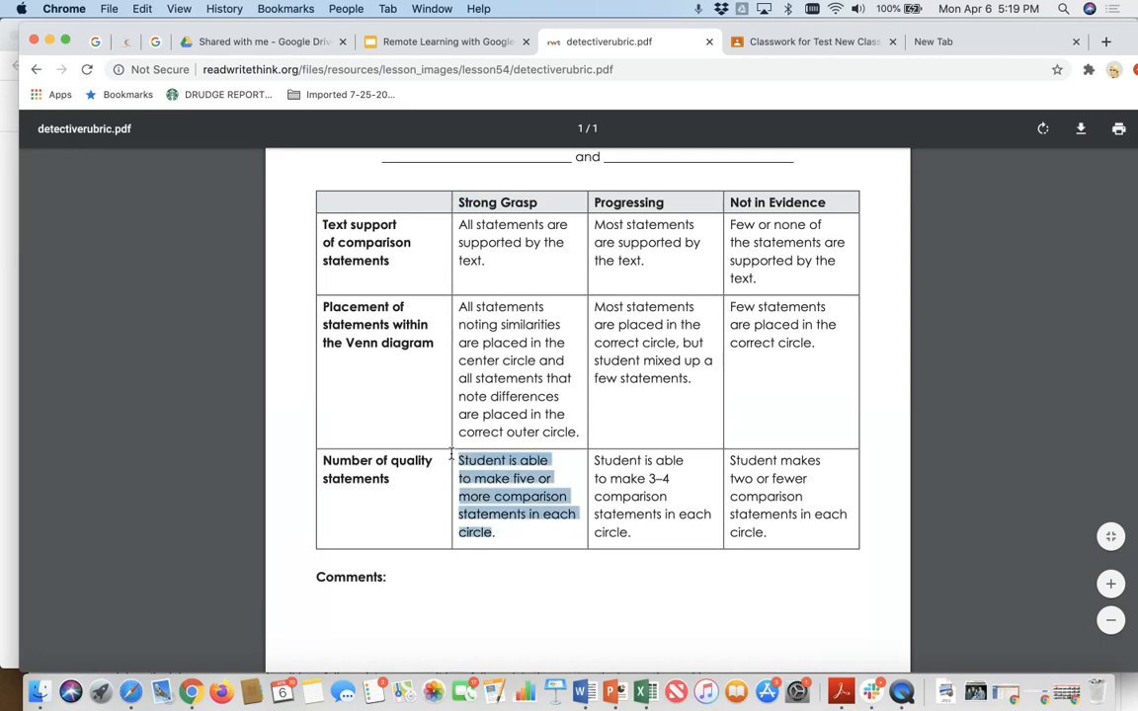
click(813, 44)
key(super+v)
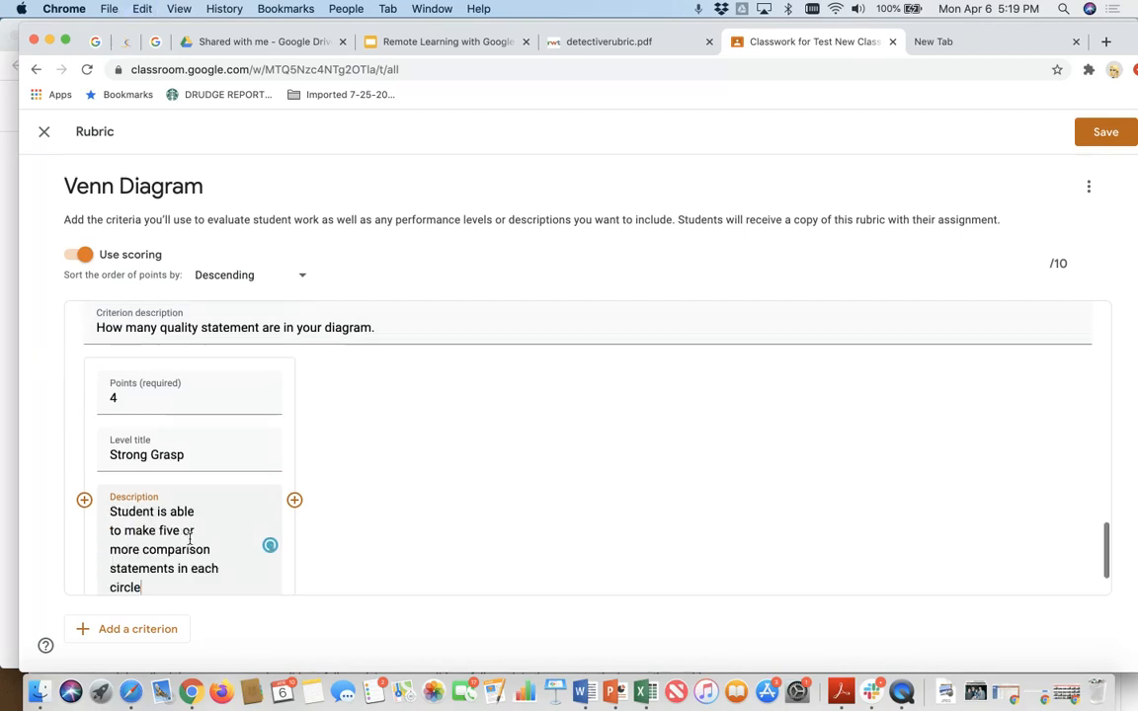
- Add a second performance level worth 3 points with the title "Progressing"
click(294, 502)
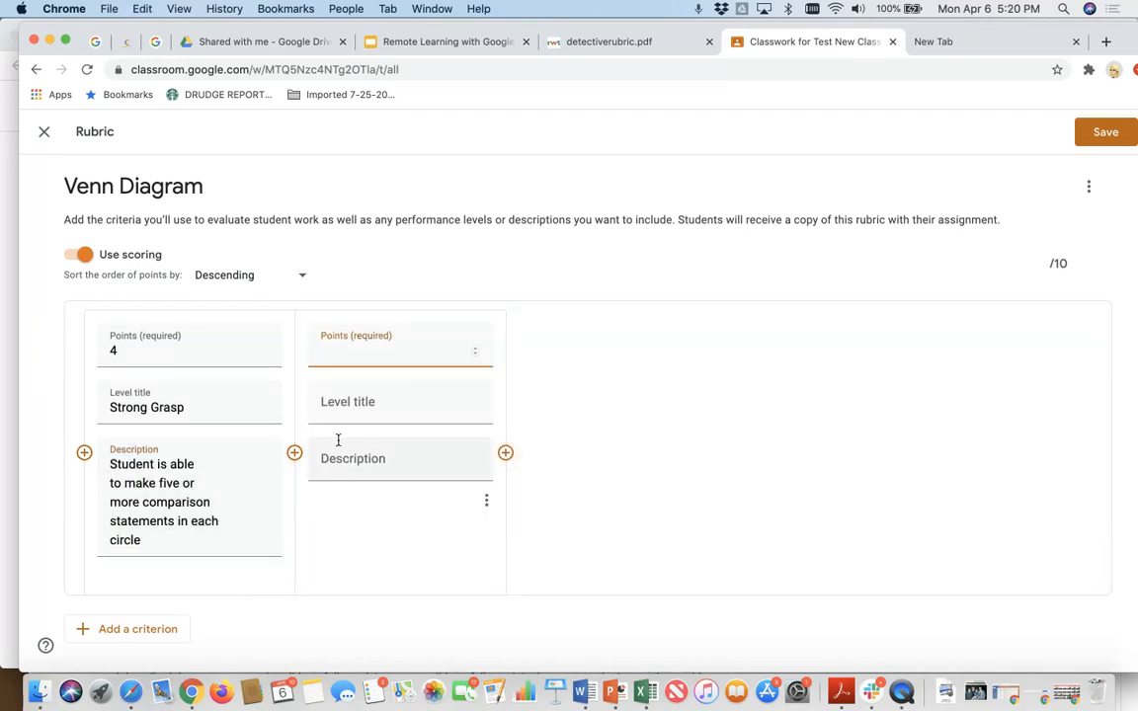
click(381, 407)
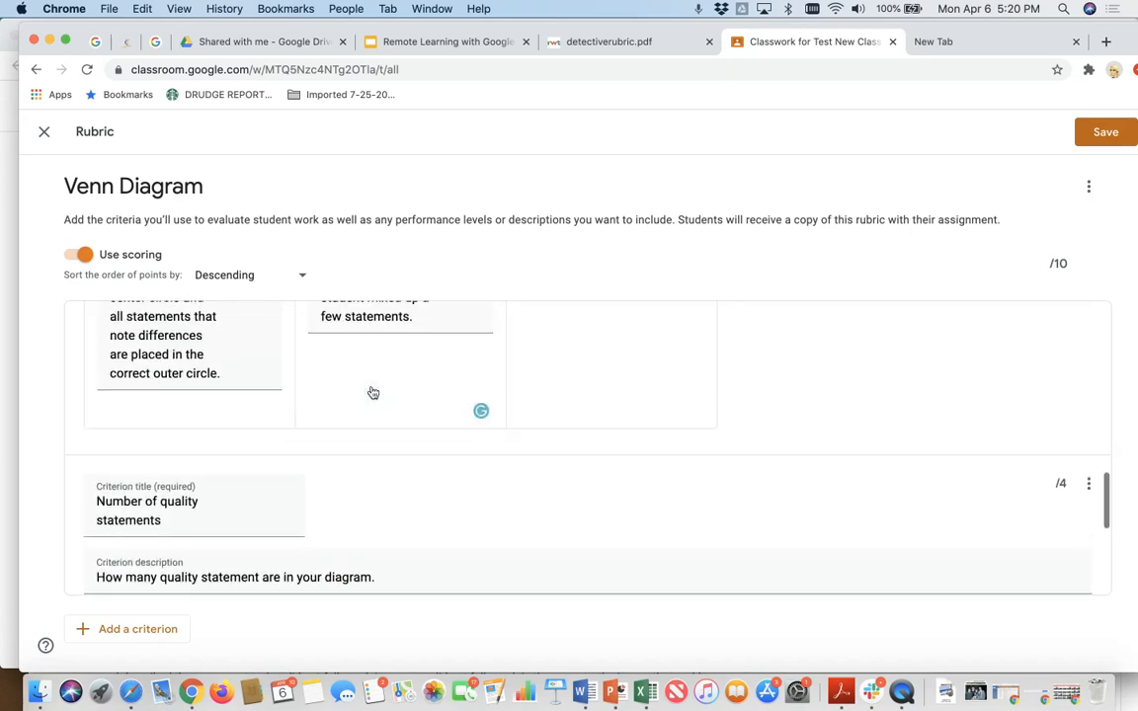
scroll(373, 391, up, 3)
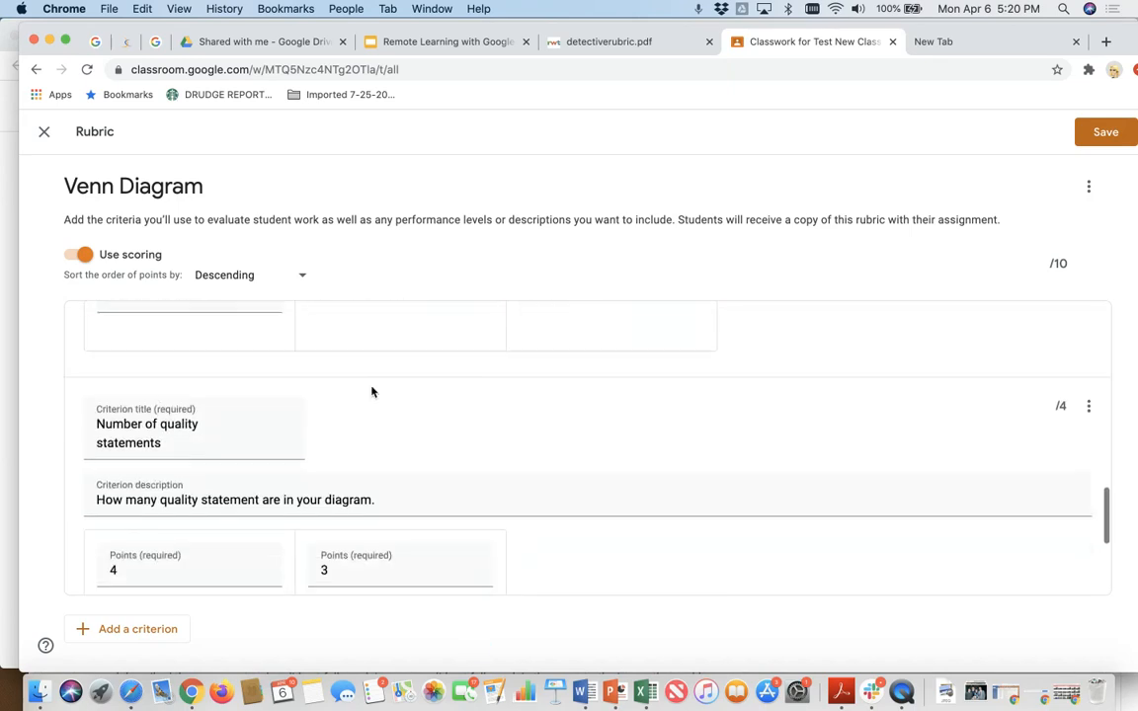
scroll(370, 391, down, 3)
text(Progressing)
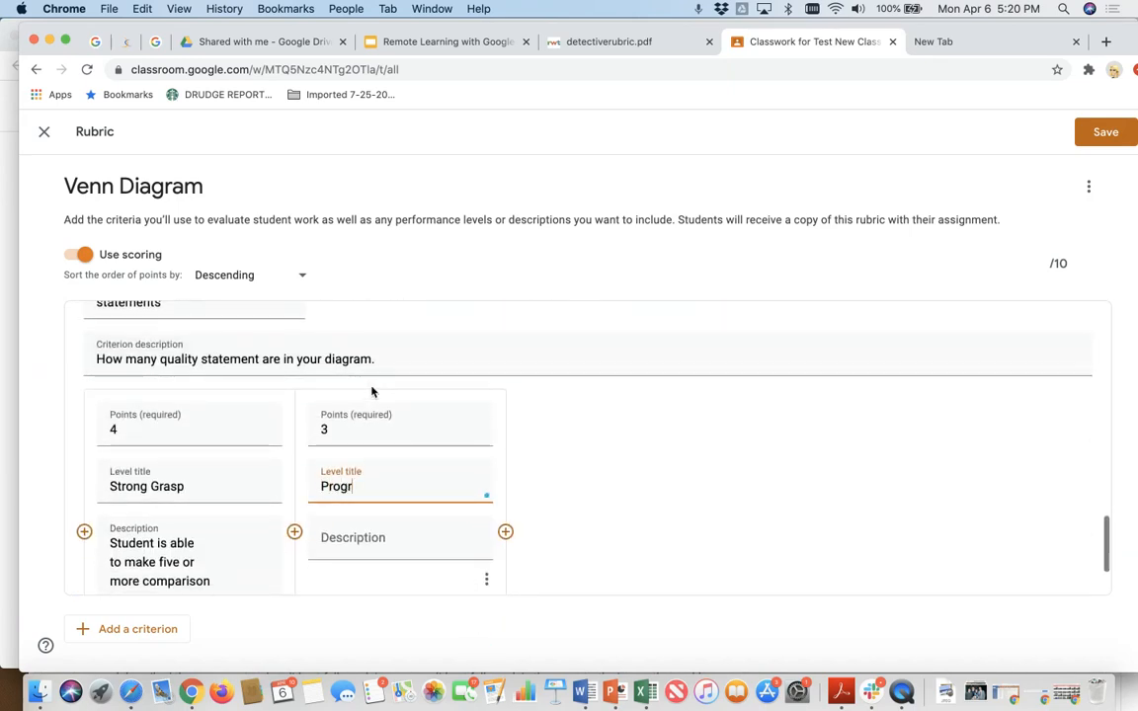
- Add a third performance level and set the three levels' points to 3, 2 and 1
click(505, 531)
scroll(563, 435, down, 2)
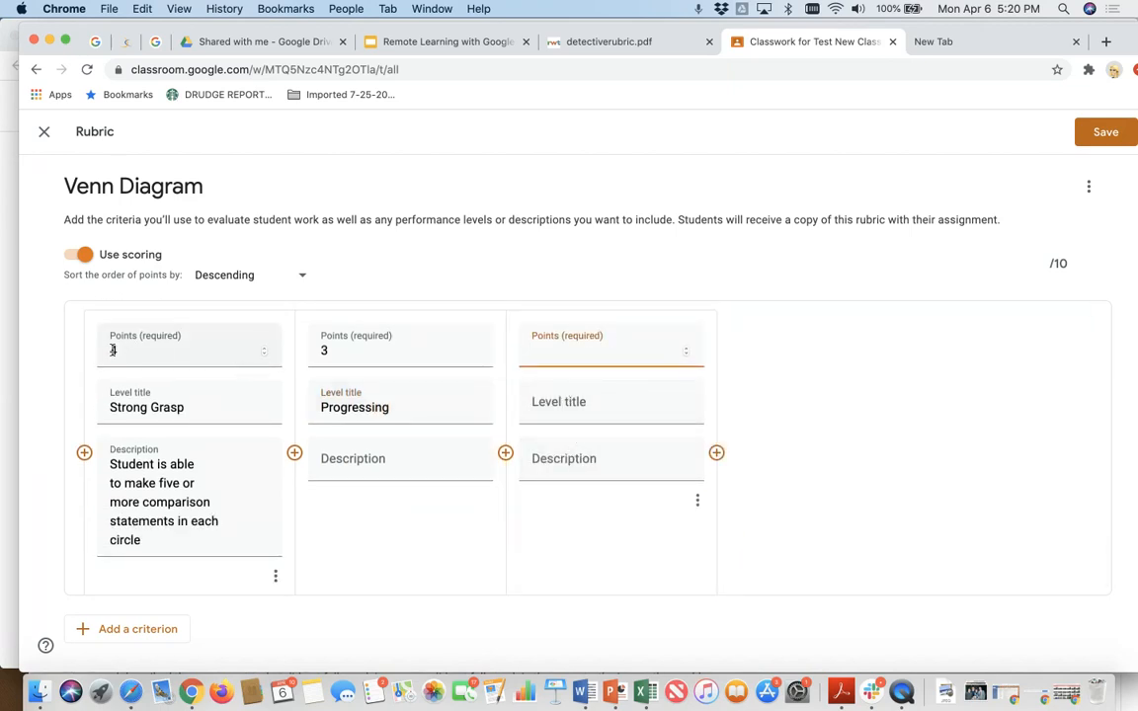
click(265, 354)
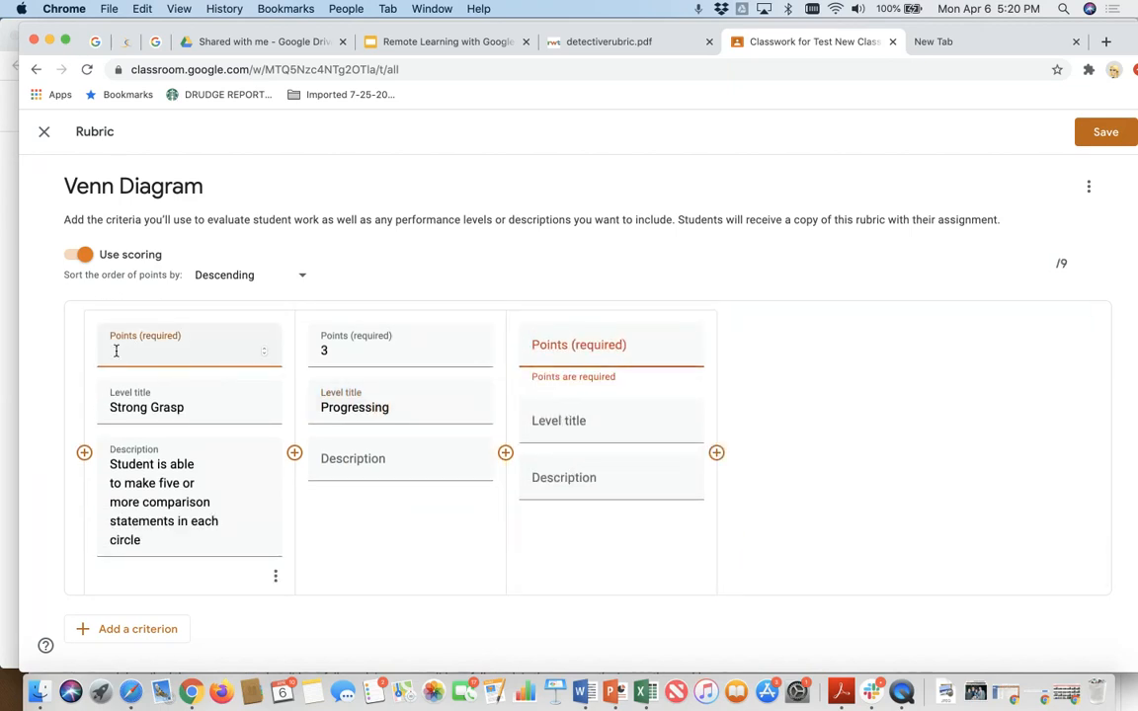
click(325, 350)
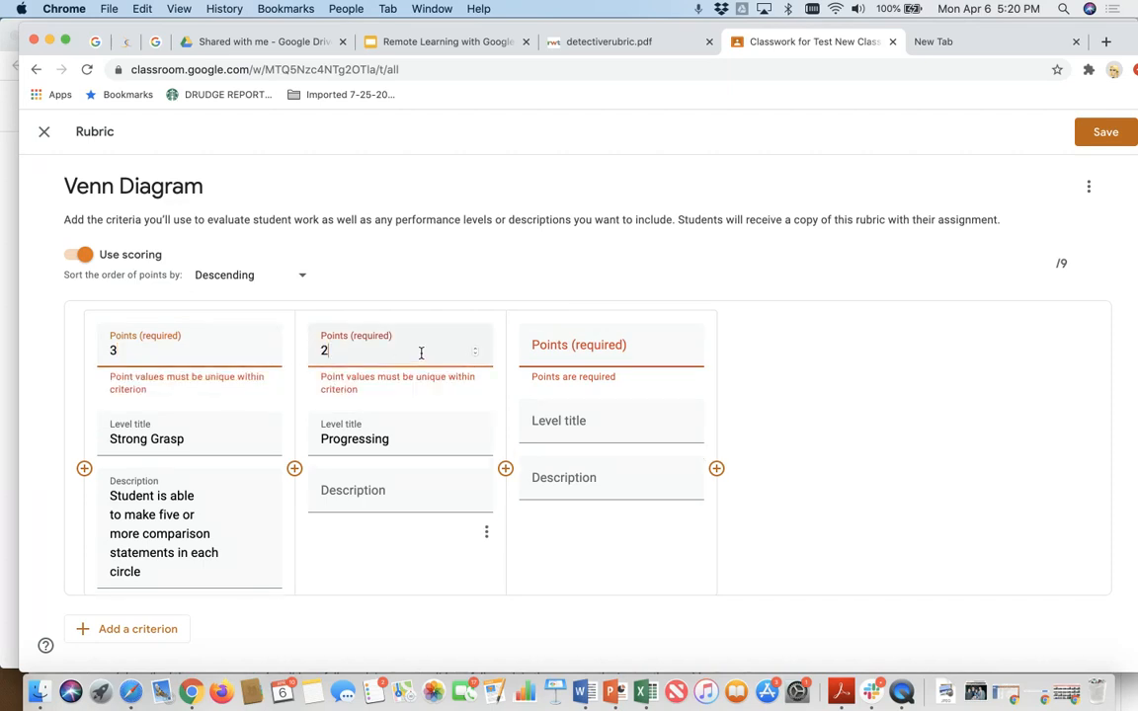
click(542, 361)
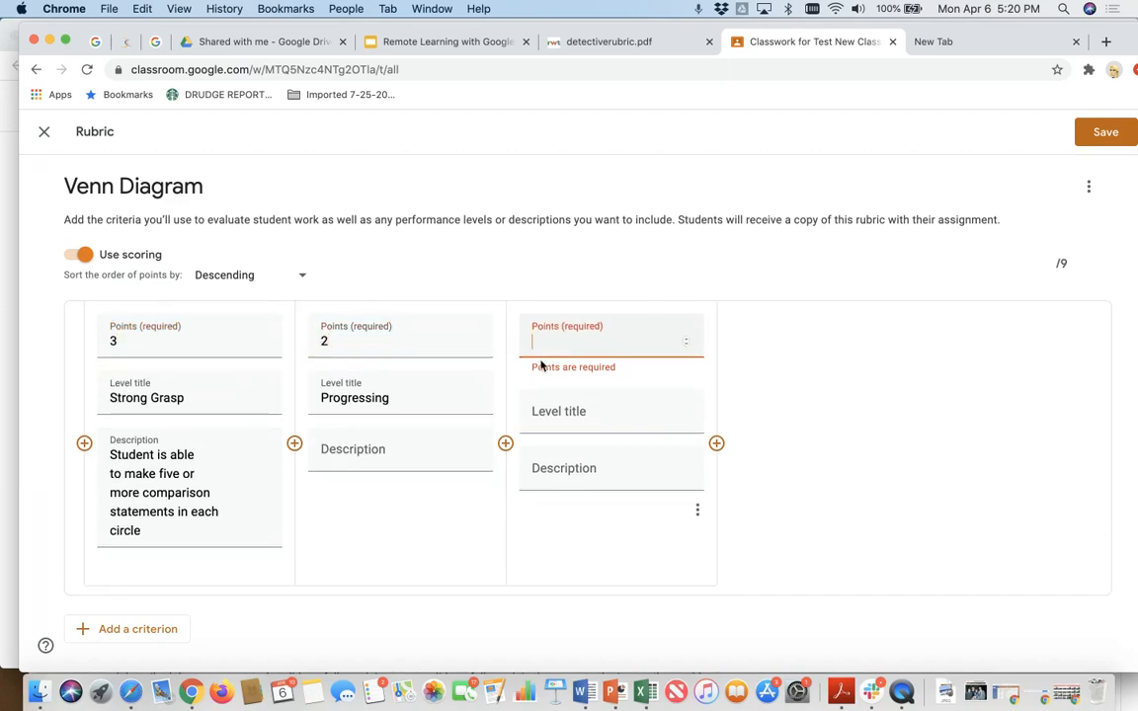
text(1)
- Title the 1-point level of the quality statements criterion "Not in Evidence"
click(550, 410)
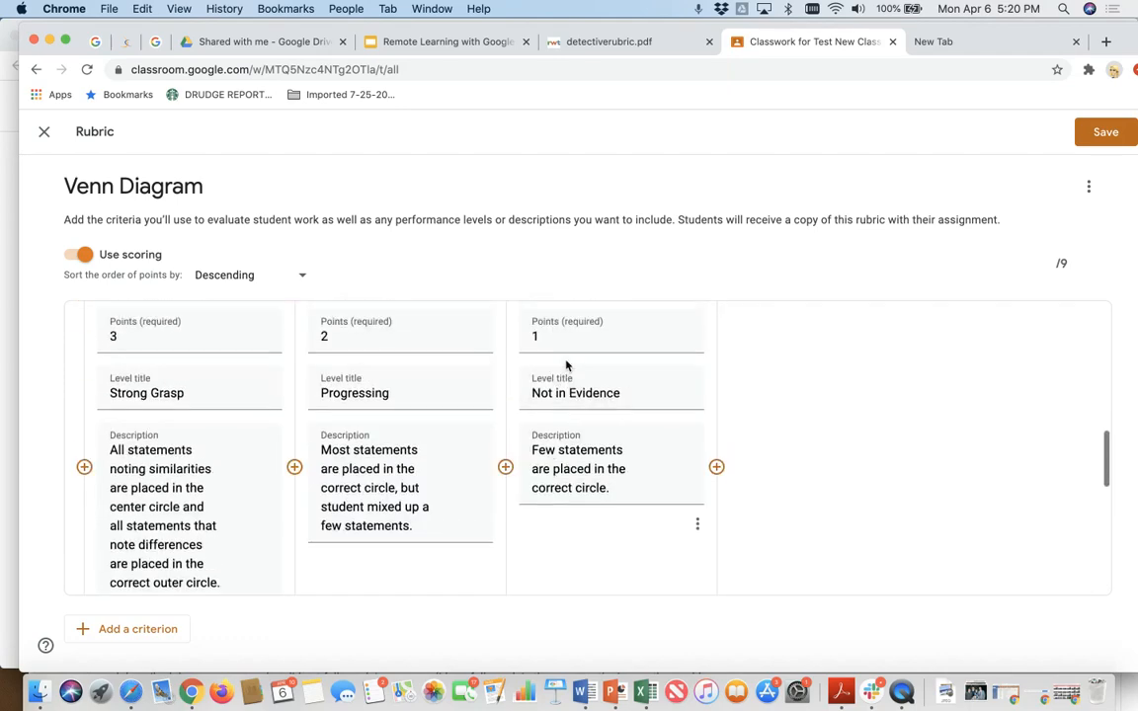
scroll(566, 365, up, 3)
scroll(567, 366, down, 5)
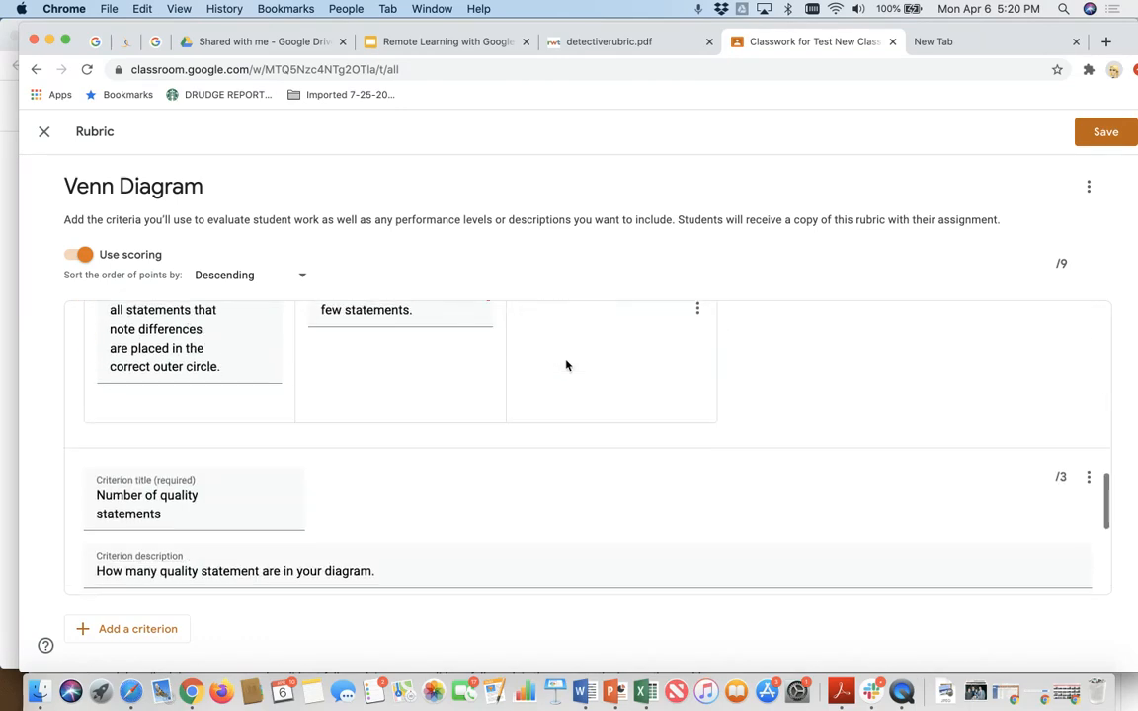
scroll(566, 366, down, 4)
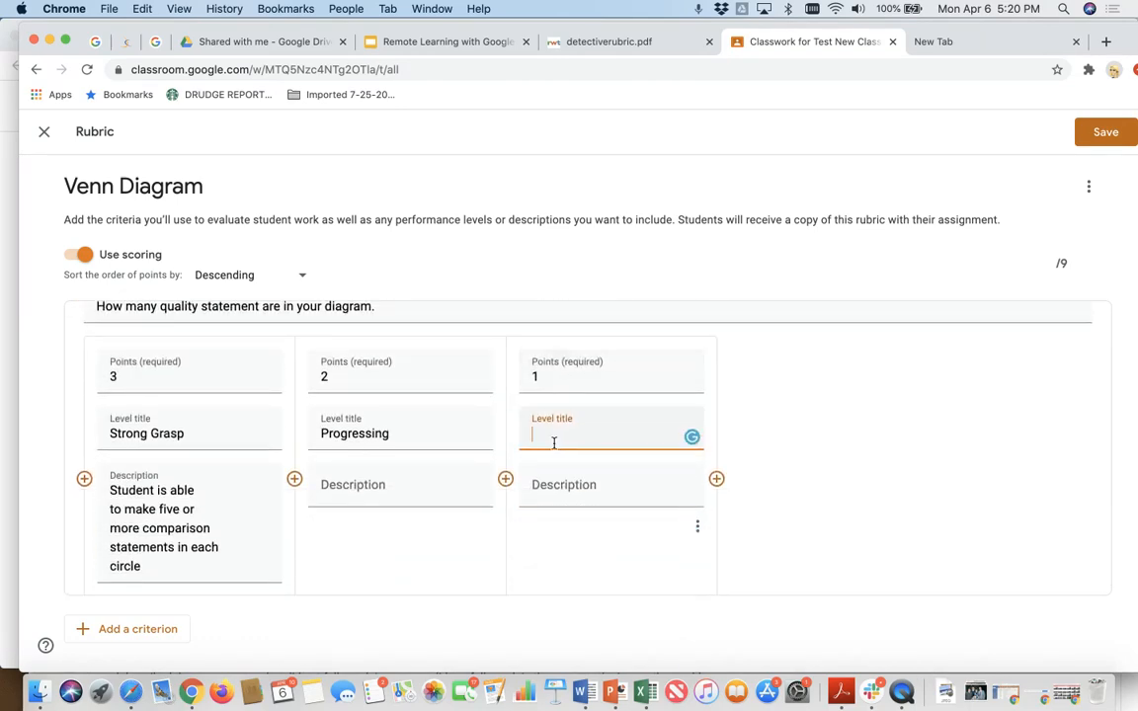
text(Not in Evidence)
- Copy the PDF's Progressing text, "Student is able to make 3–4 comparison statements in each circle.", into the Progressing level's description
click(445, 485)
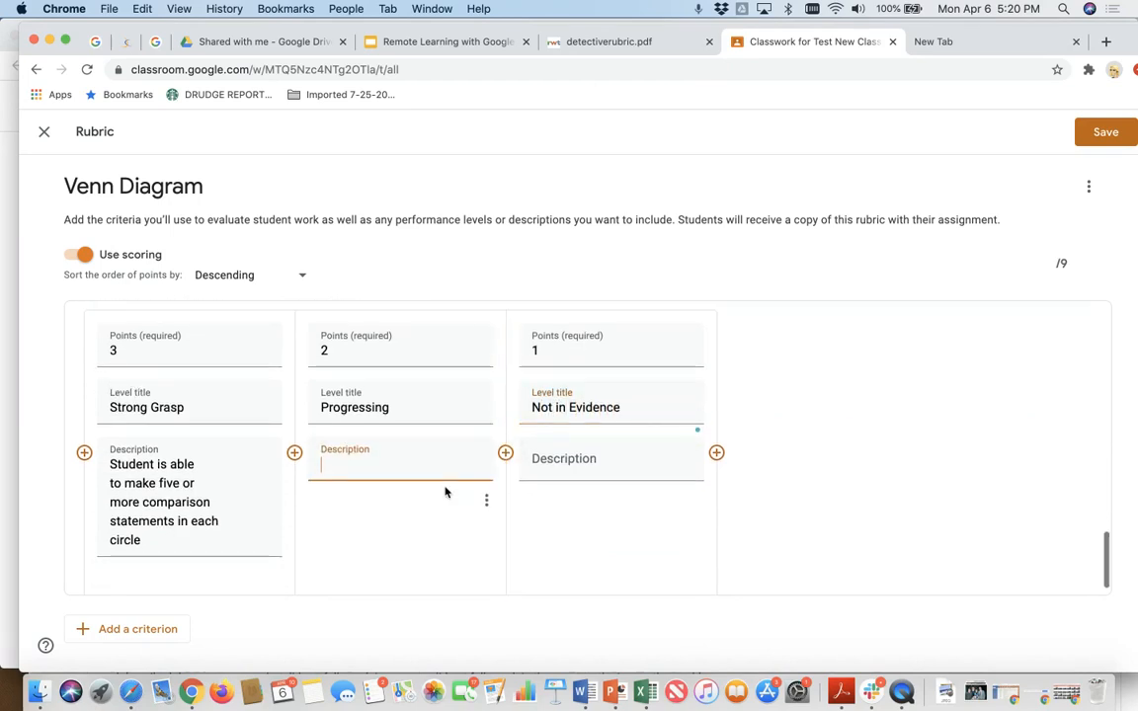
click(580, 44)
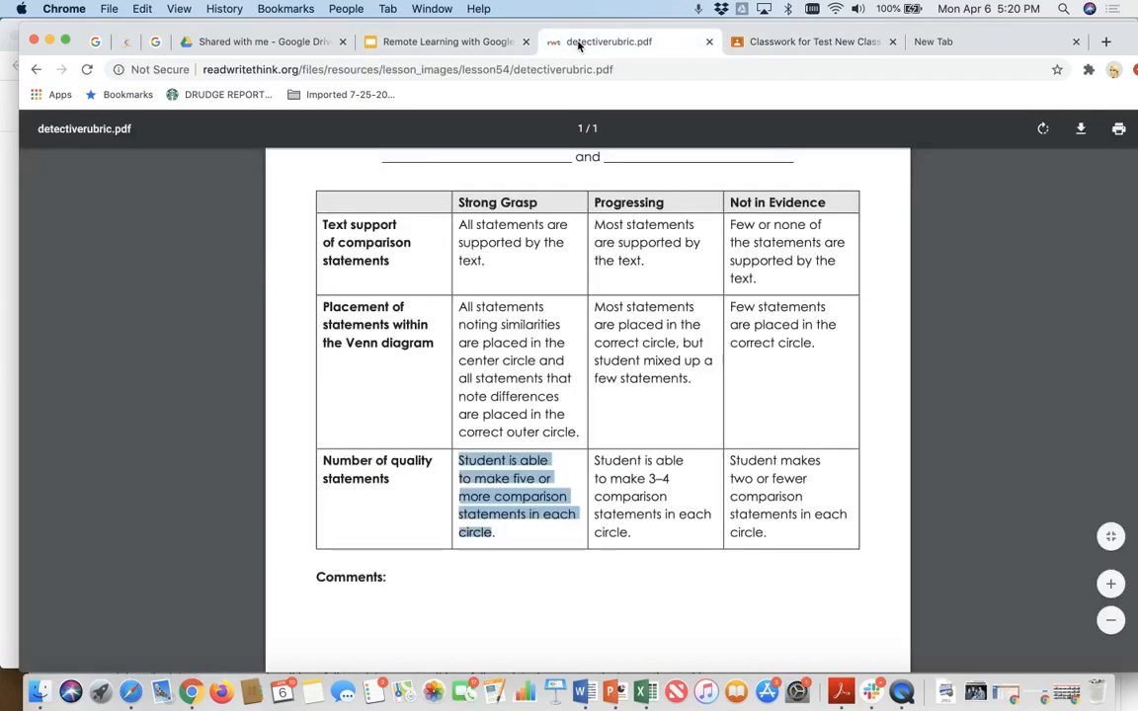
drag(635, 532, 589, 461)
key(super+c)
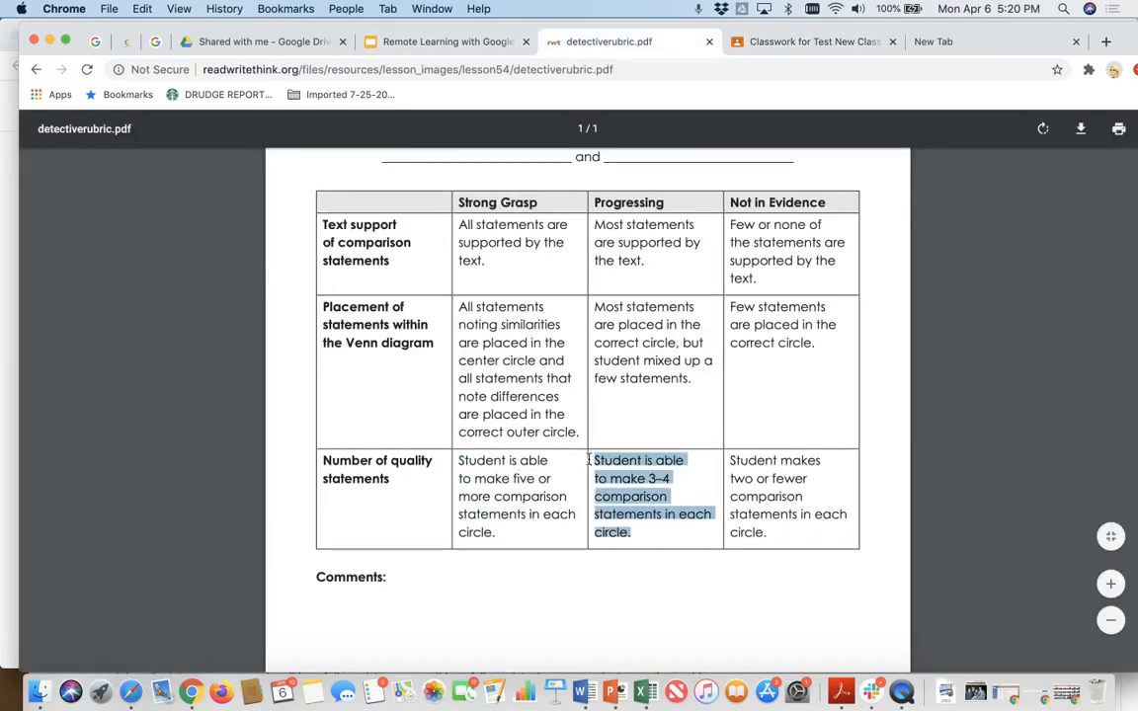
click(781, 43)
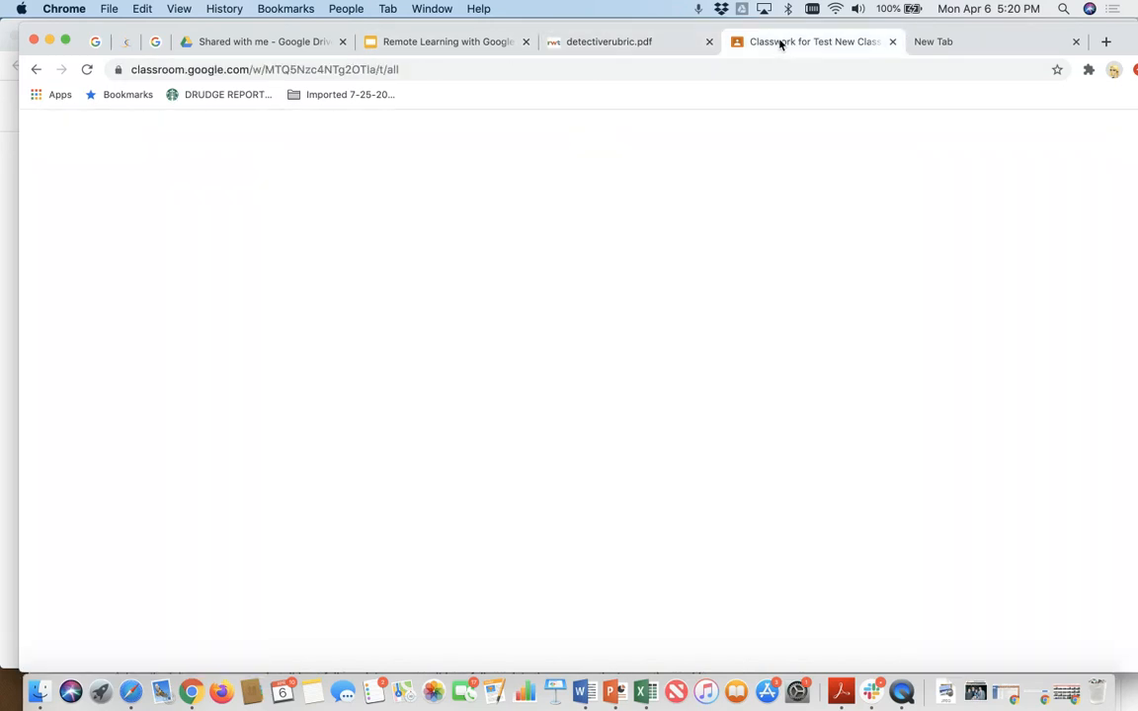
key(super+v)
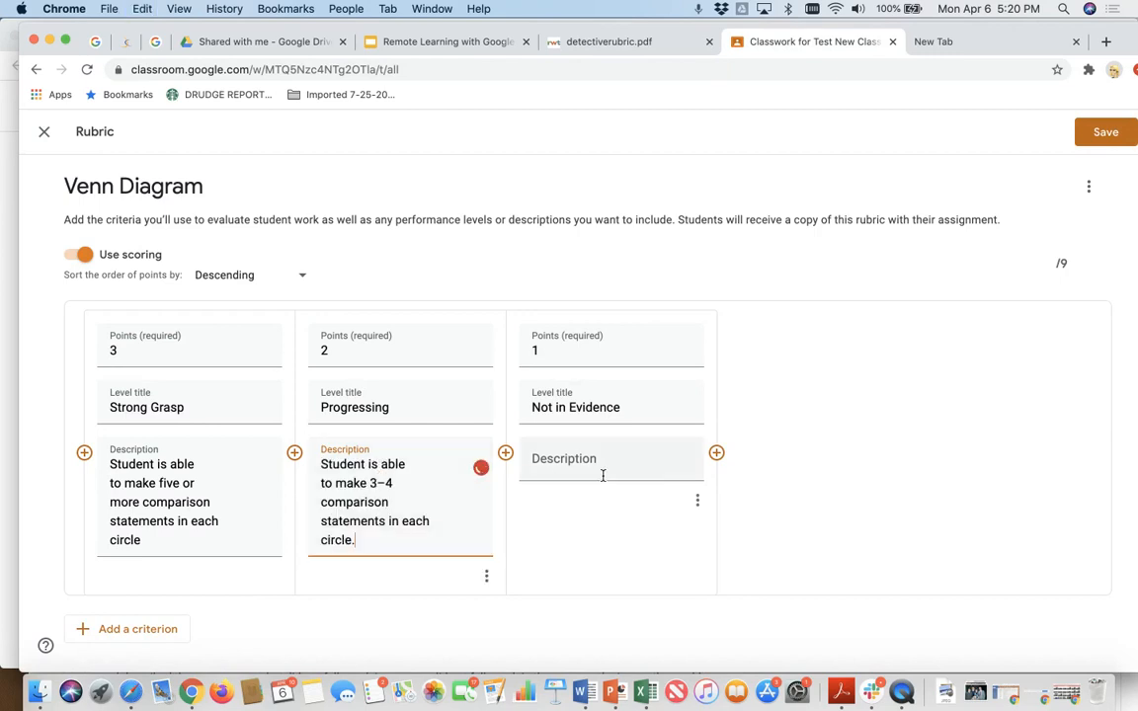
- Copy the PDF's Not in Evidence text, "Student makes two or fewer comparison statements in each circle.", into the 1-point level's description
click(588, 466)
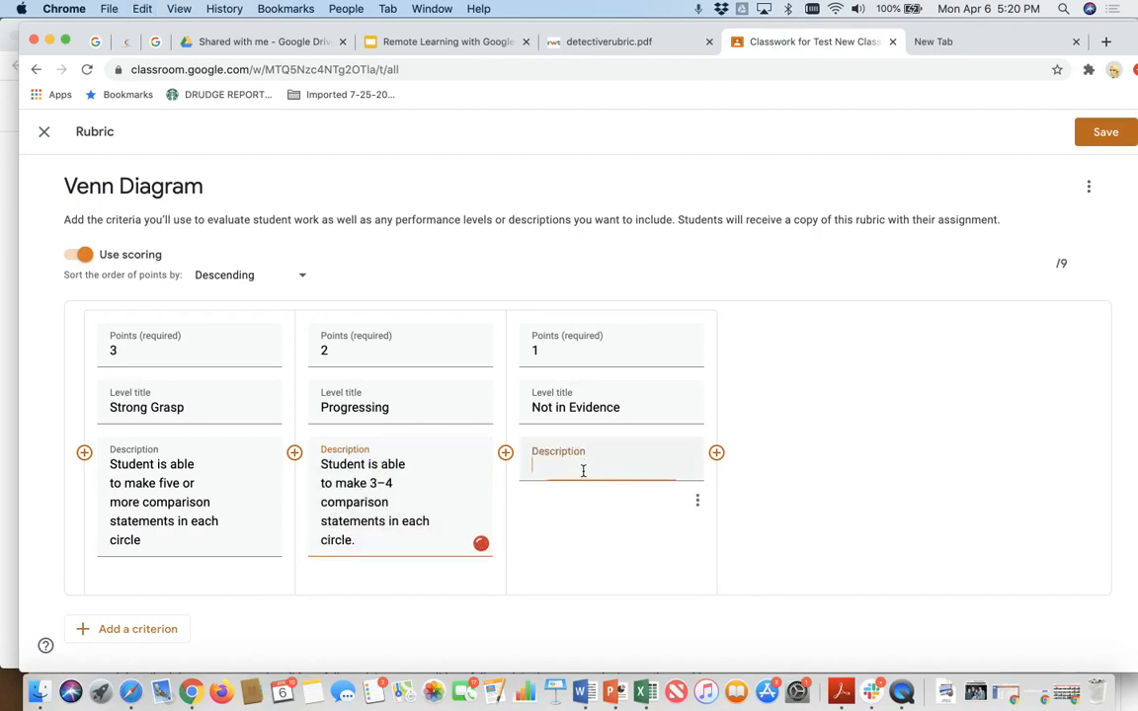
click(655, 43)
drag(775, 539, 725, 455)
key(super+c)
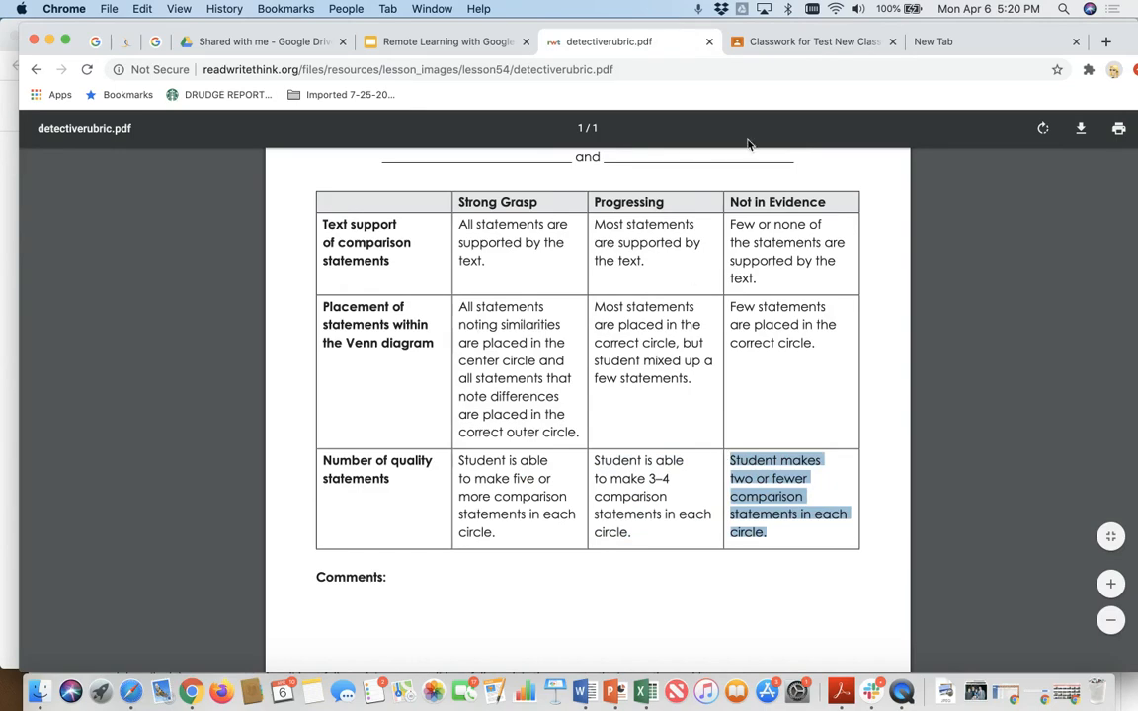
click(805, 42)
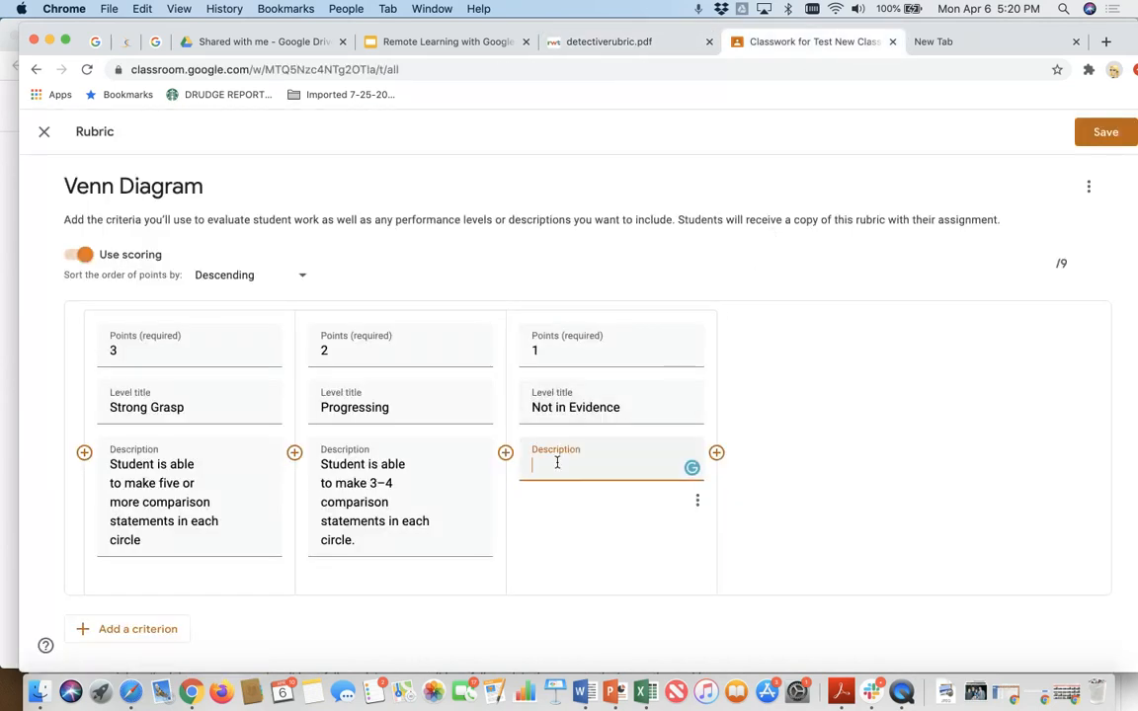
key(super+v)
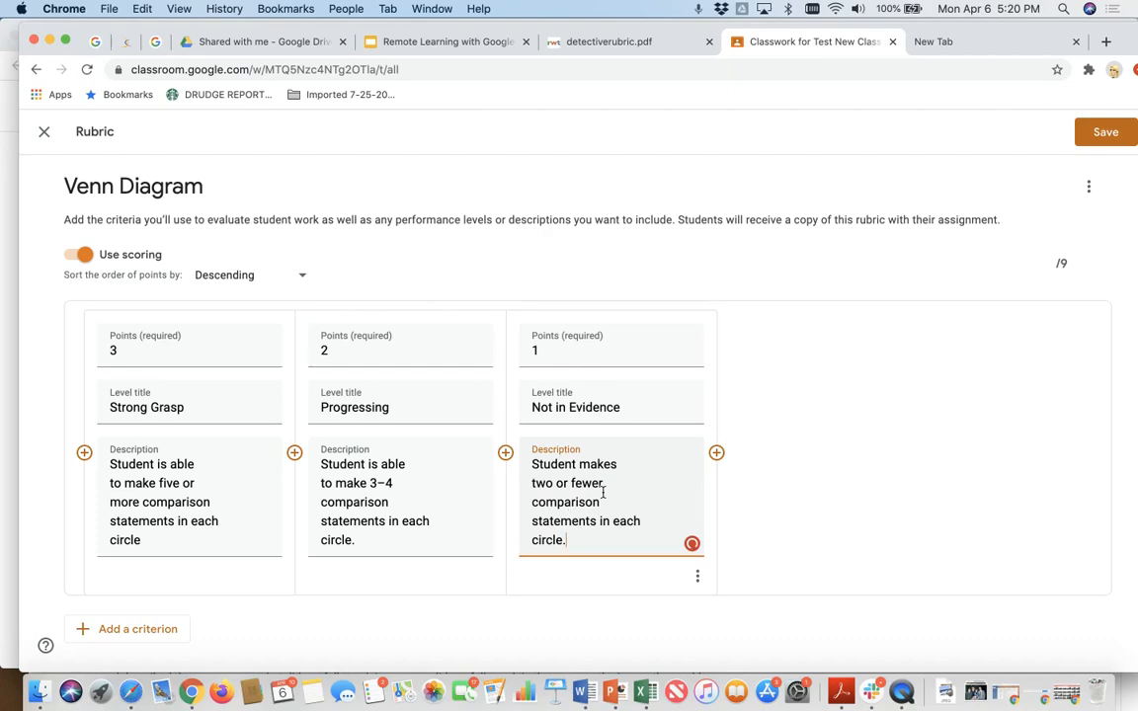
- Review the criteria of the Venn Diagram rubric and save it to the assignment
scroll(837, 494, up, 15)
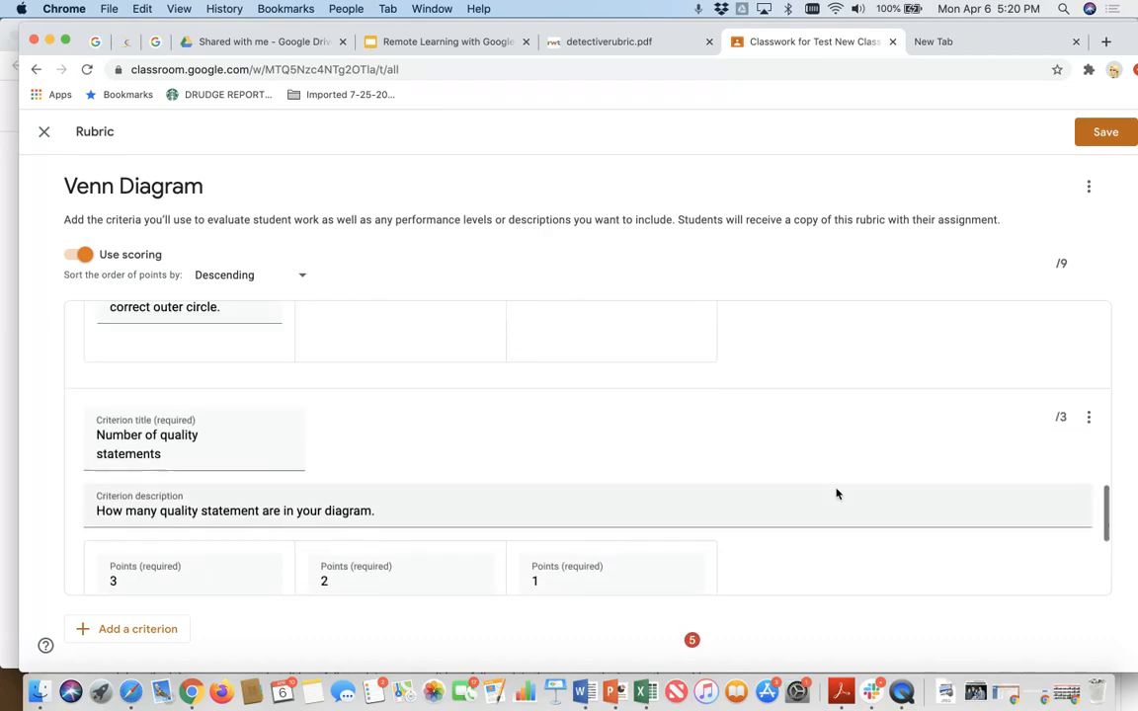
scroll(837, 494, up, 5)
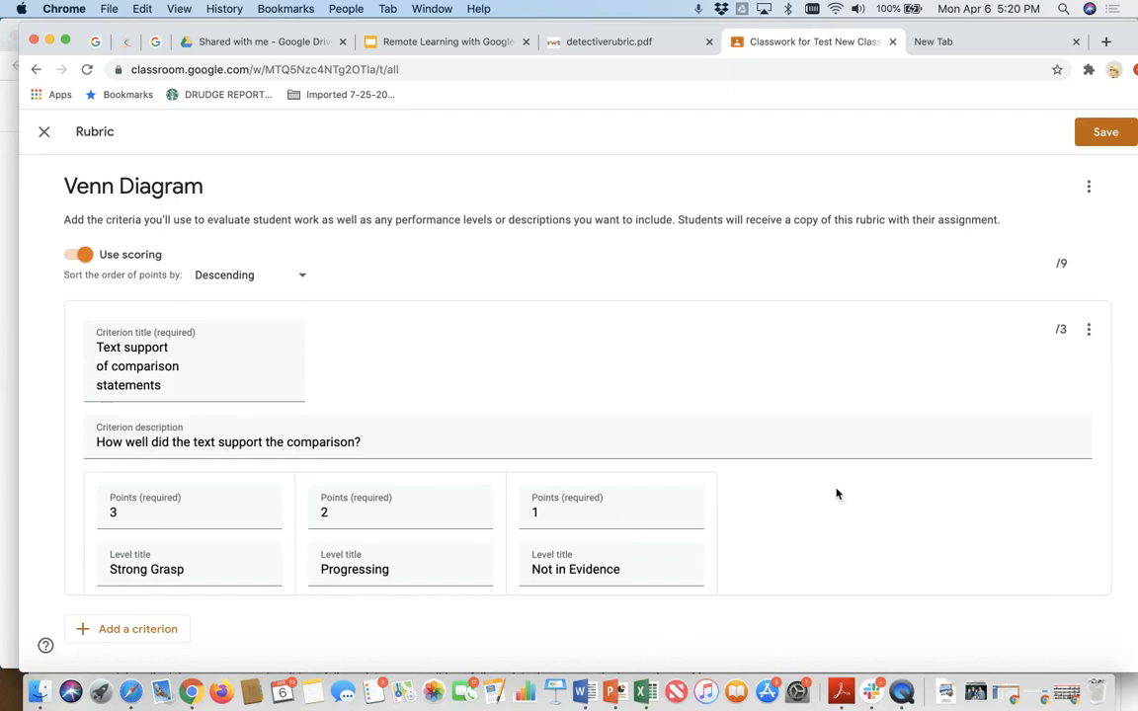
click(1104, 133)
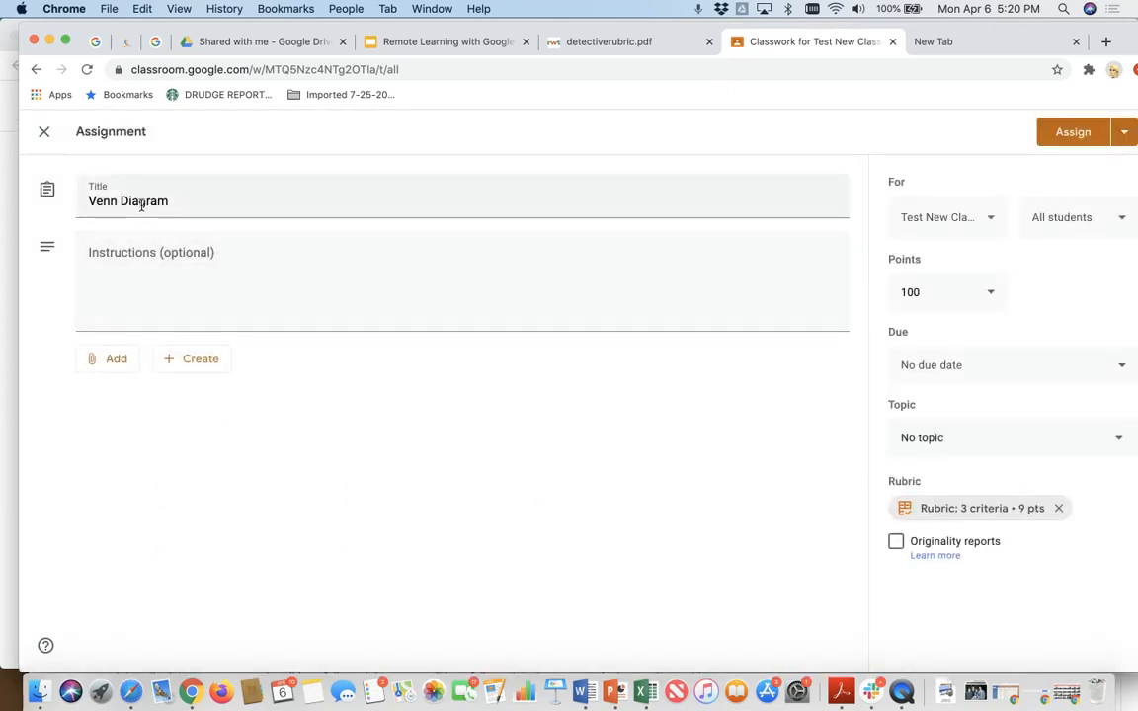
- Enter "These instructions" as the instructions of the Venn Diagram assignment
click(98, 267)
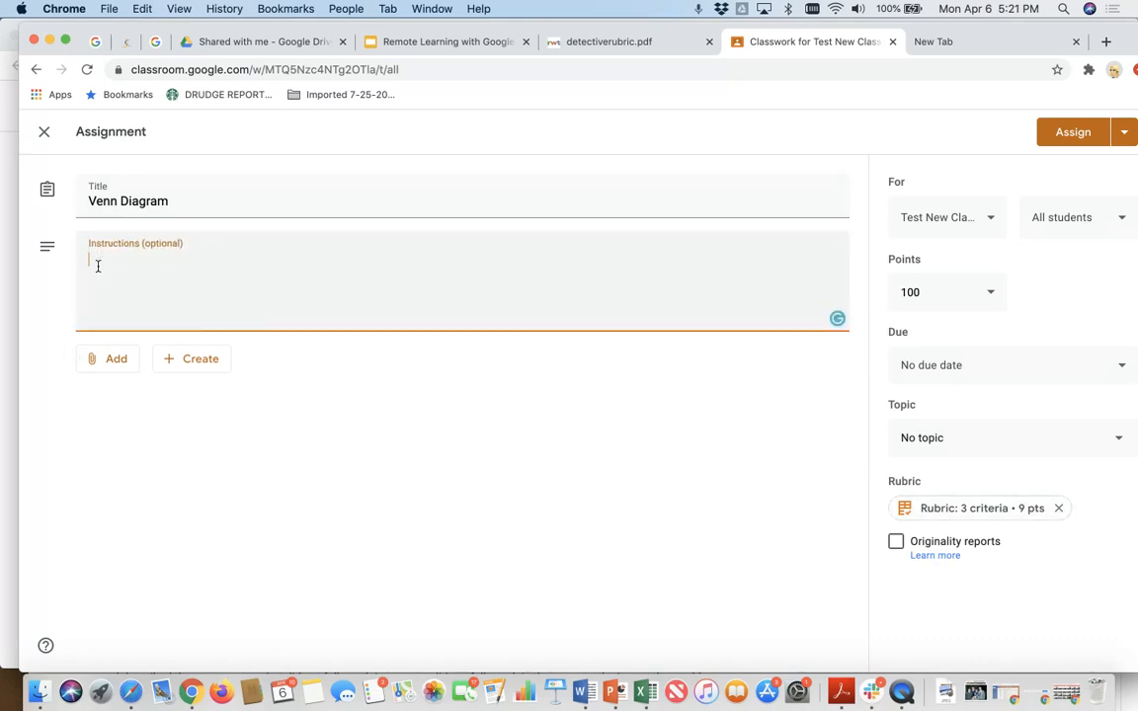
text(Use this to evaluat)
key(BackSpace)
key(BackSpace)
key(BackSpace)
key(BackSpace)
key(BackSpace)
key(BackSpace)
text(These instructions)
click(280, 381)
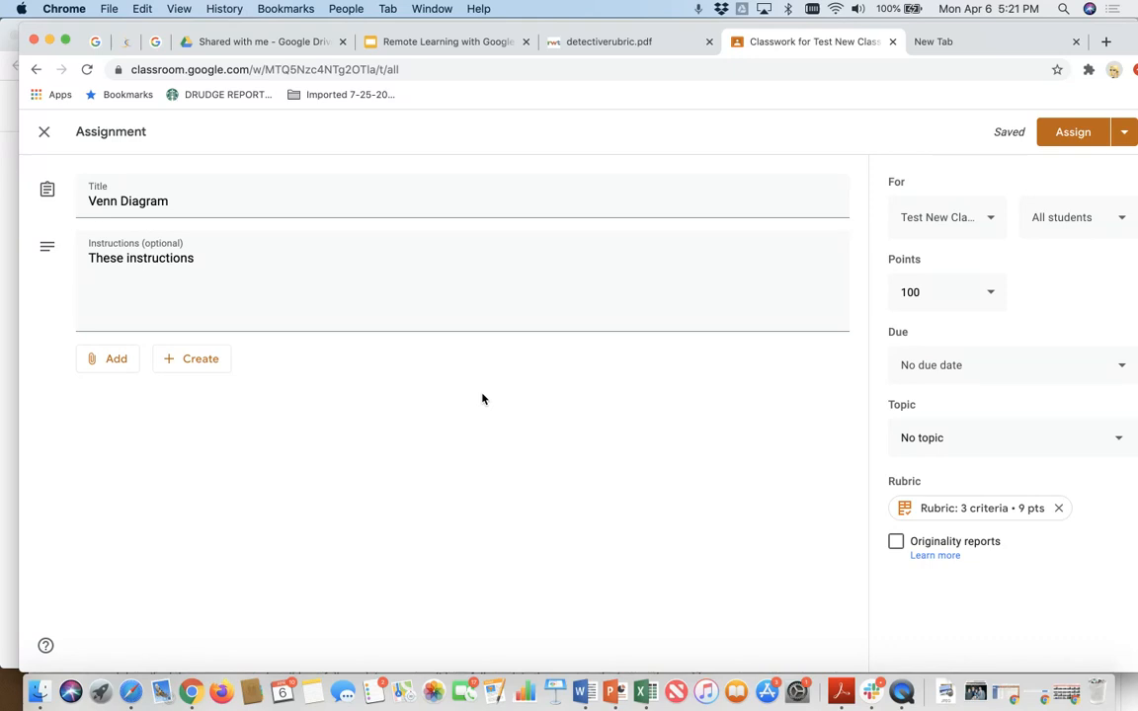
- Assign the Venn Diagram assignment to the class and expand its entry in the classwork list
click(1054, 132)
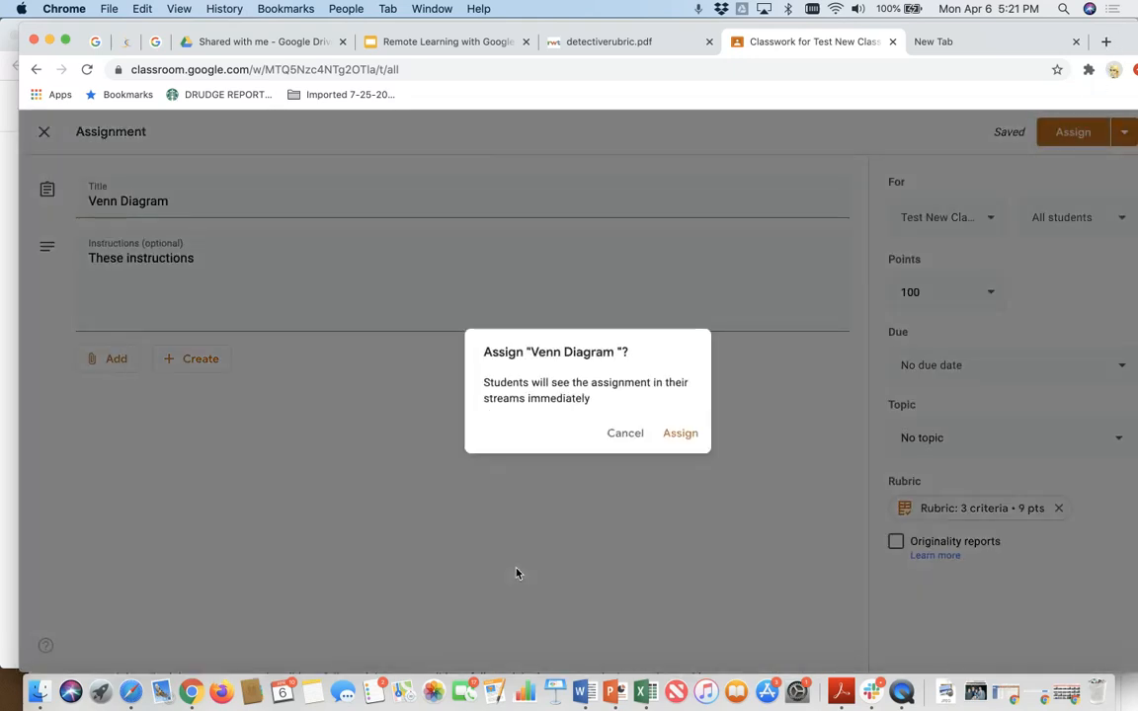
click(673, 435)
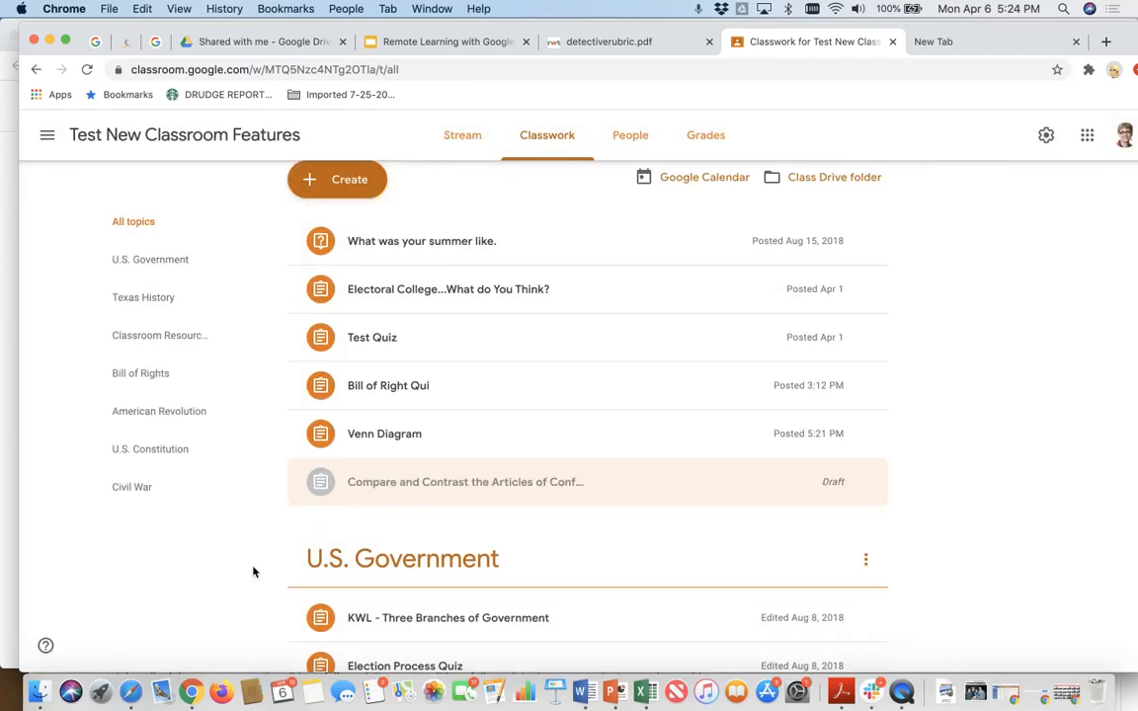
click(470, 444)
scroll(435, 480, down, 3)
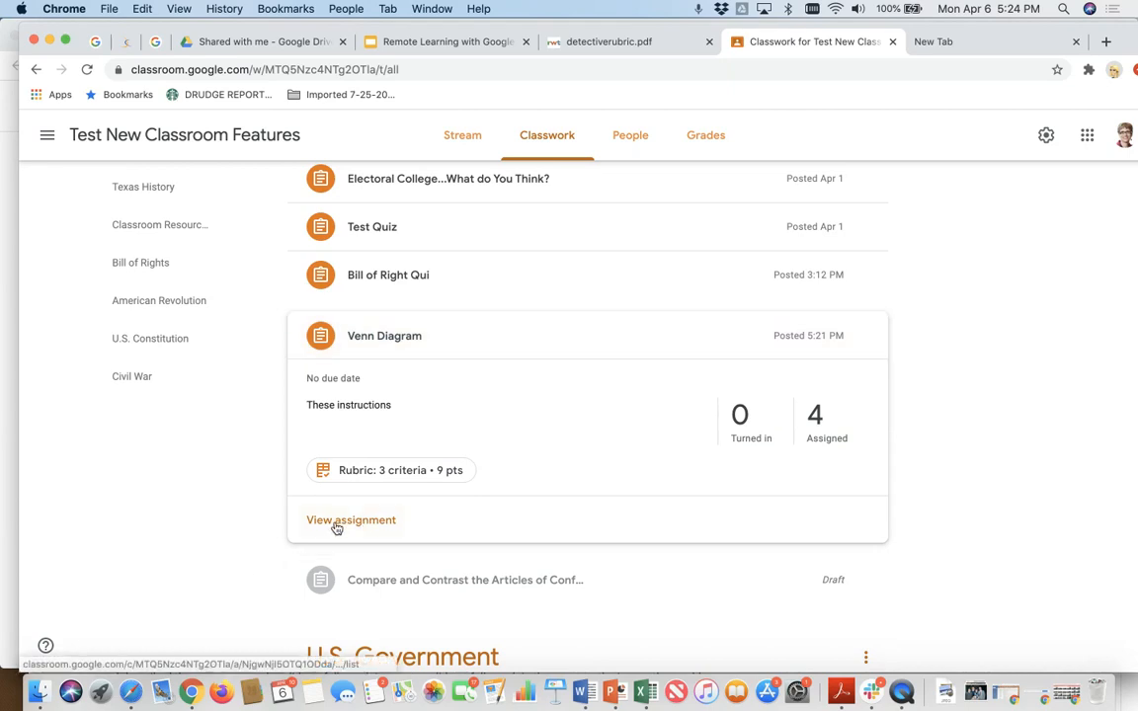
- Open the draft comparing the Articles of Confederation and the Declaration of Independence for editing, and reuse the Venn Diagram rubric for it
scroll(381, 579, down, 4)
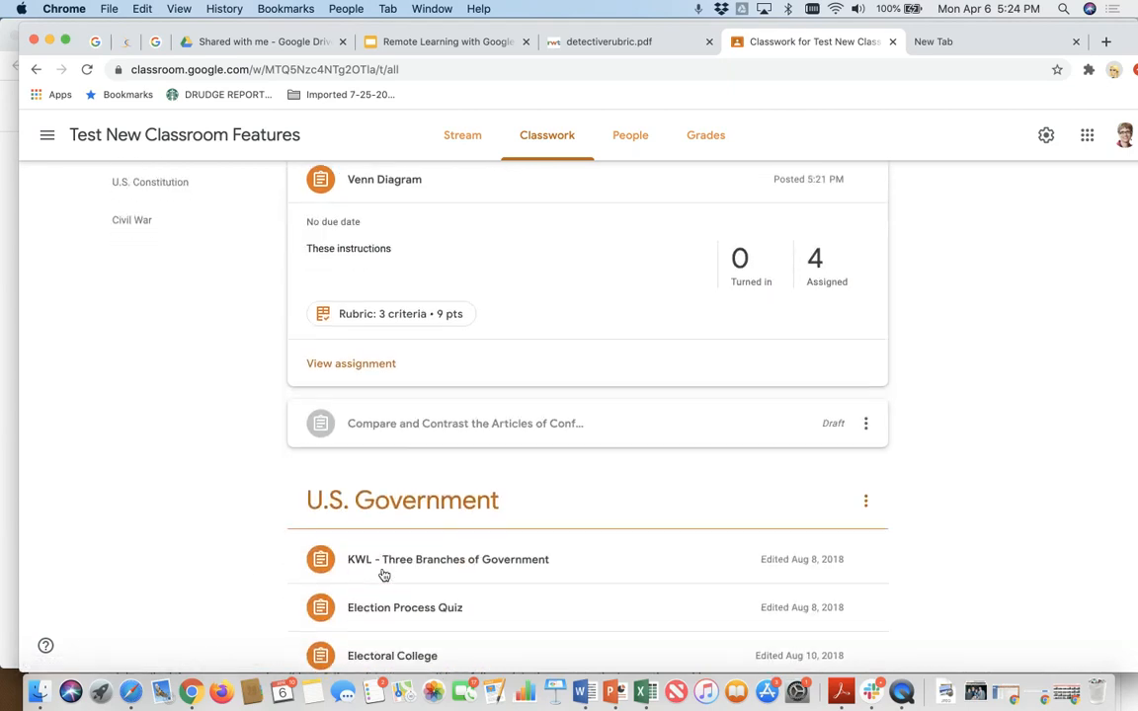
click(431, 424)
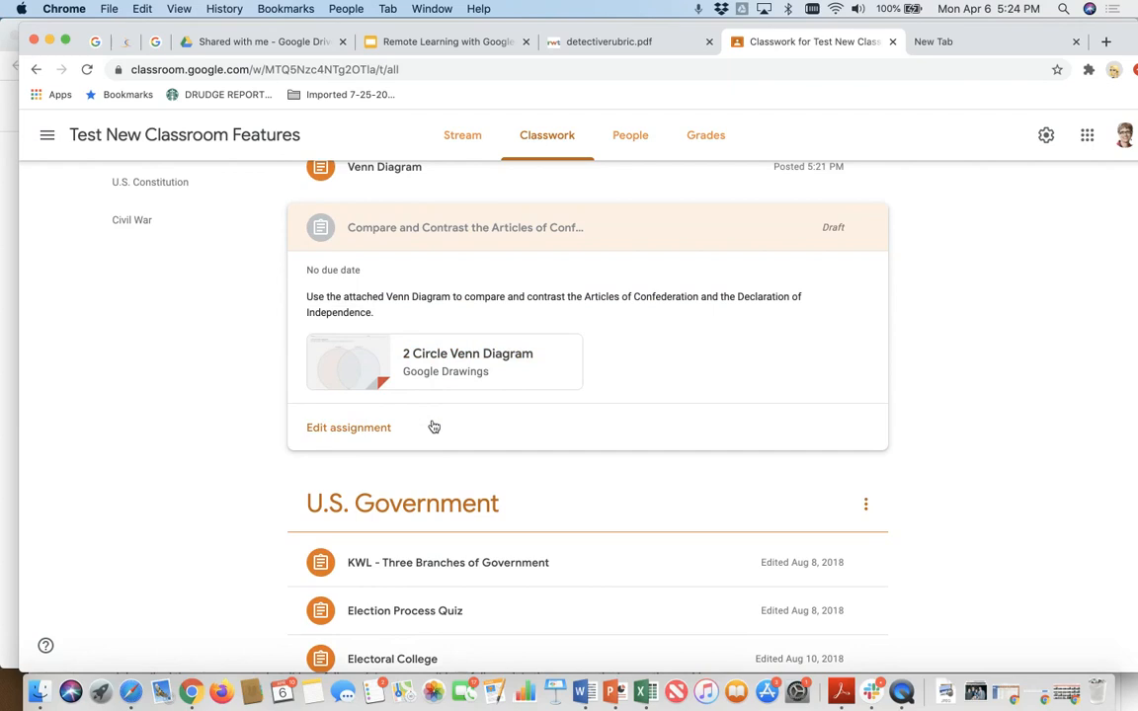
click(358, 427)
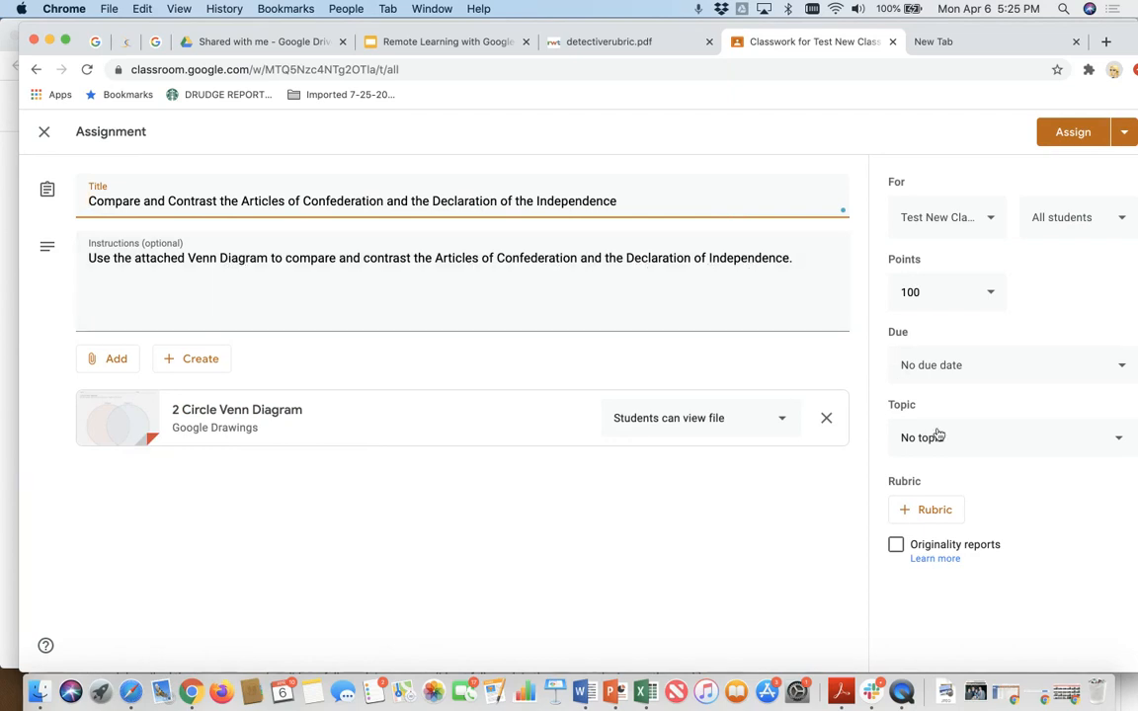
click(920, 518)
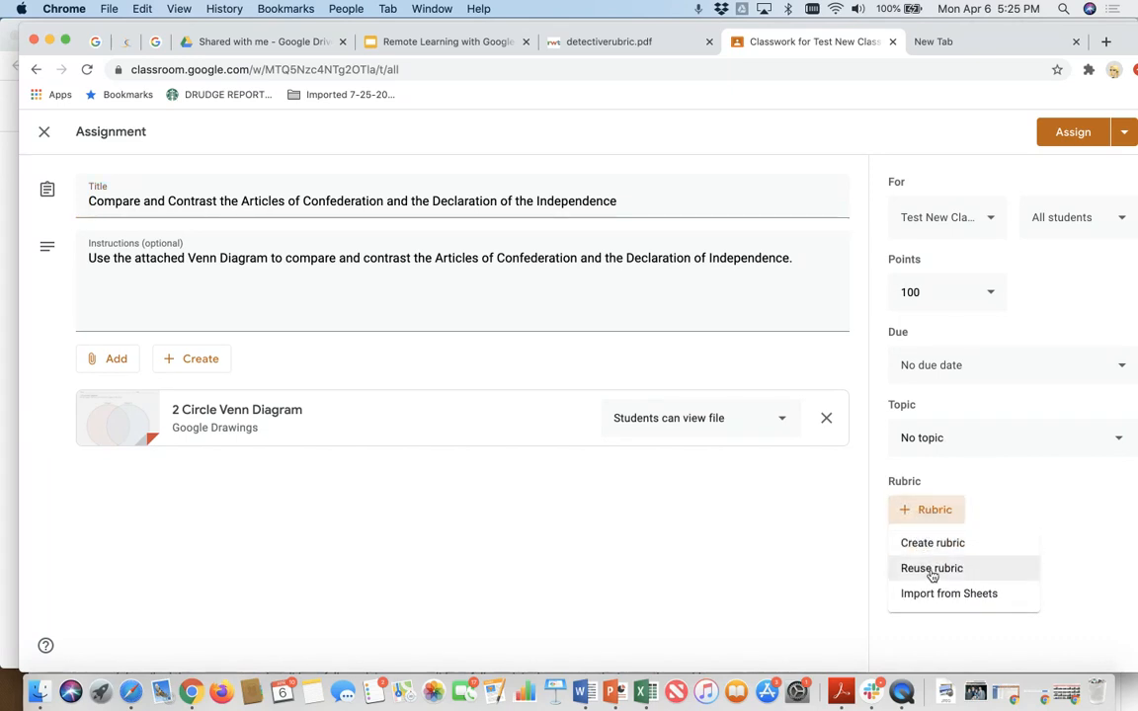
click(932, 570)
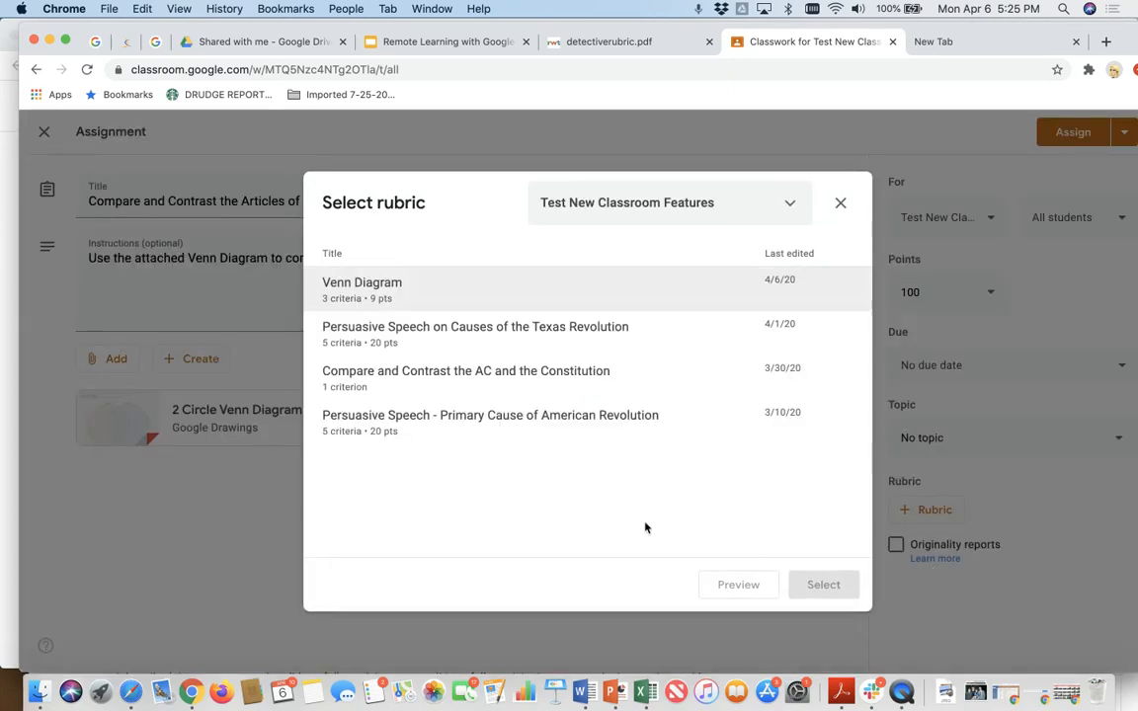
click(399, 284)
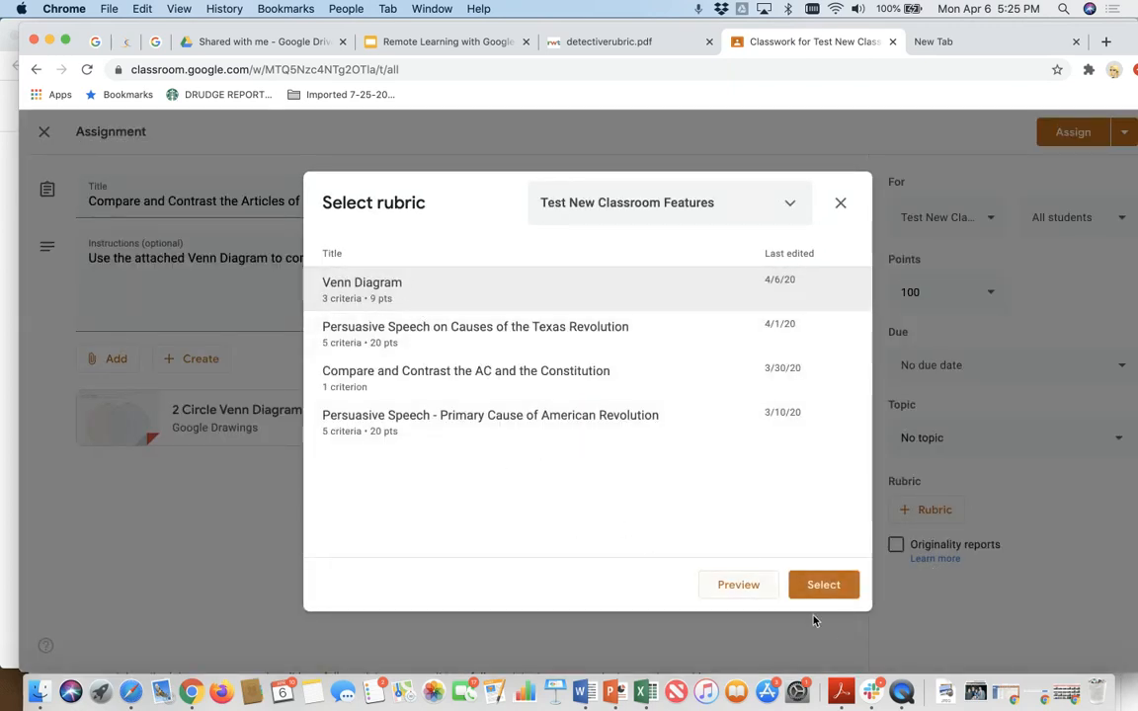
click(816, 586)
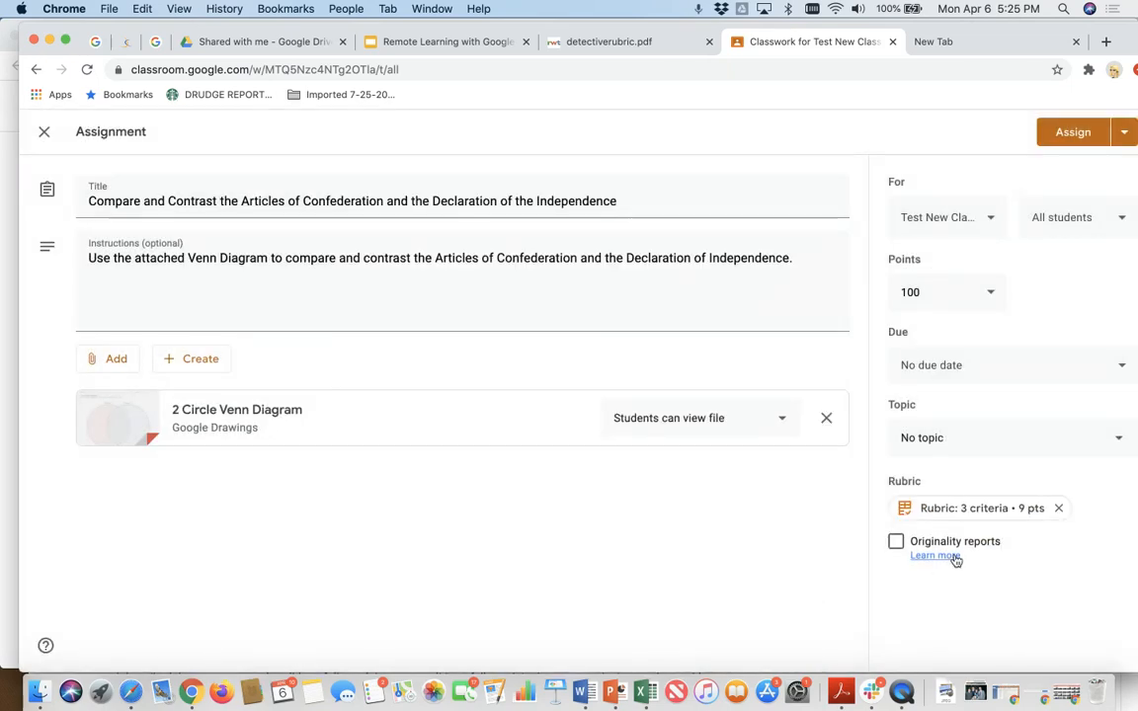
- Examine the reused rubric's criteria and its available options, then return to the assignment
click(960, 510)
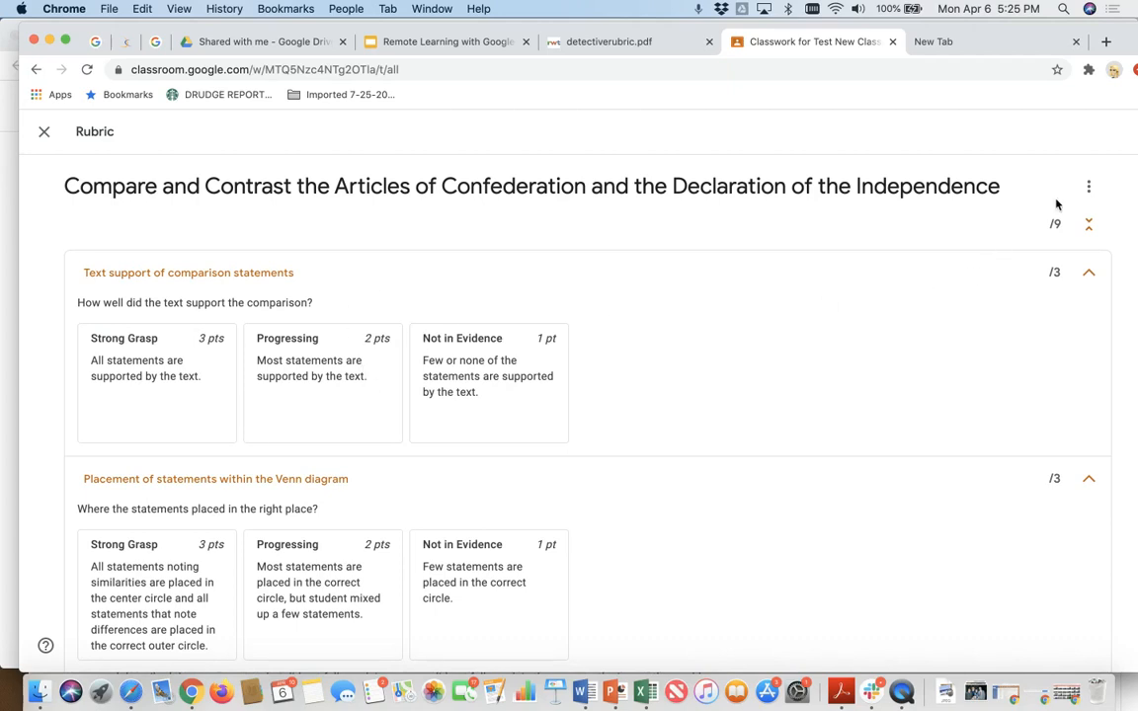
click(1089, 186)
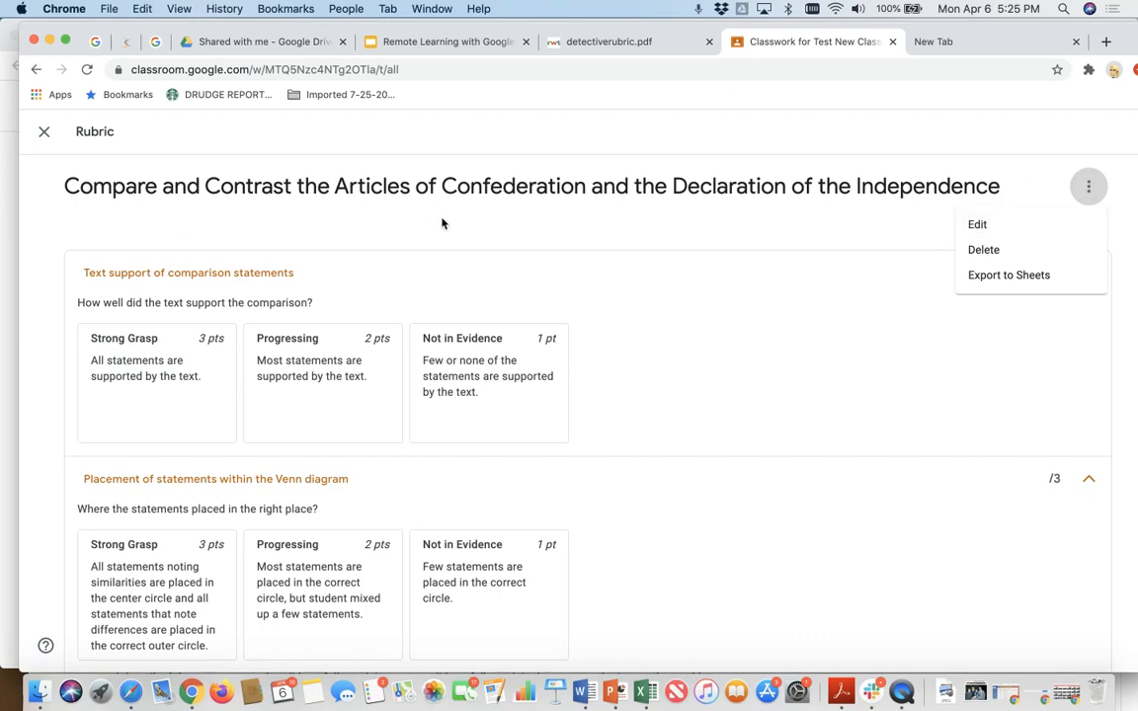
click(639, 270)
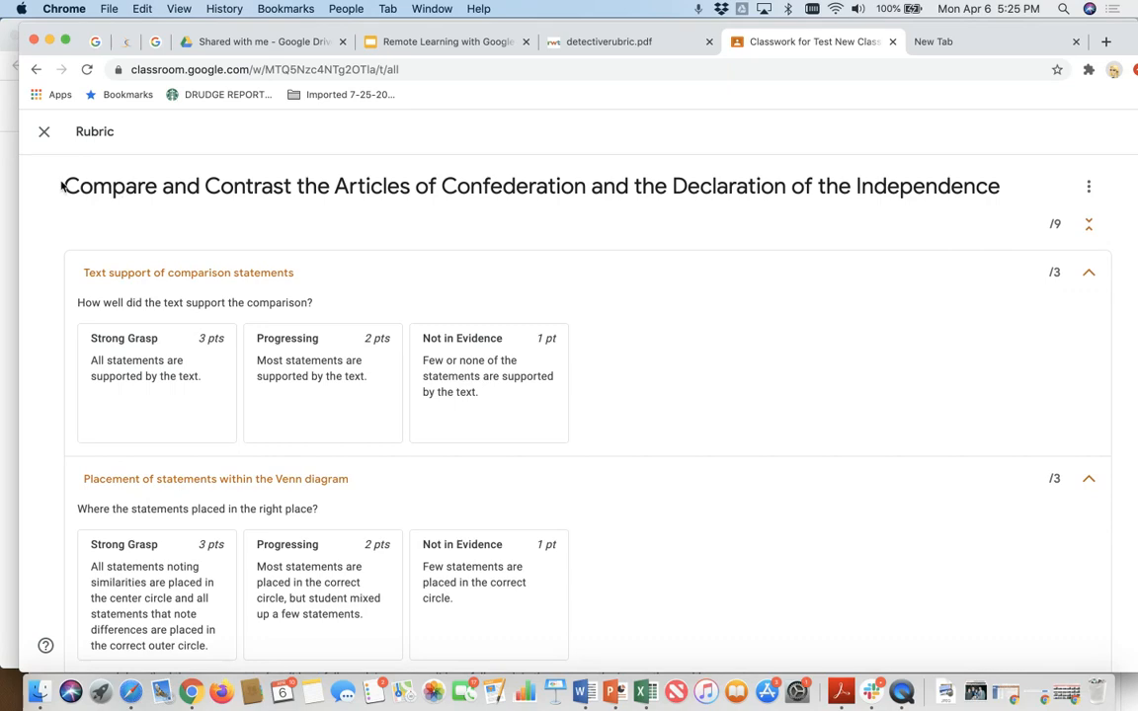
click(44, 131)
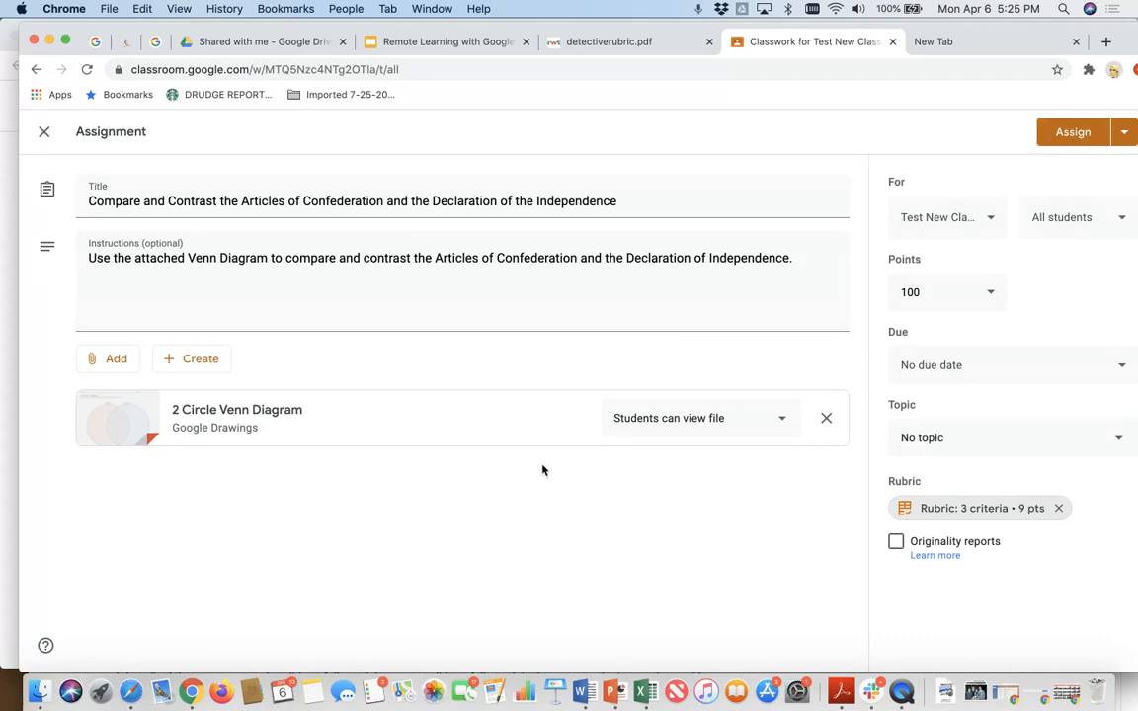
- Assign the Compare and Contrast assignment to all students and check its entry in the classwork list
click(1057, 136)
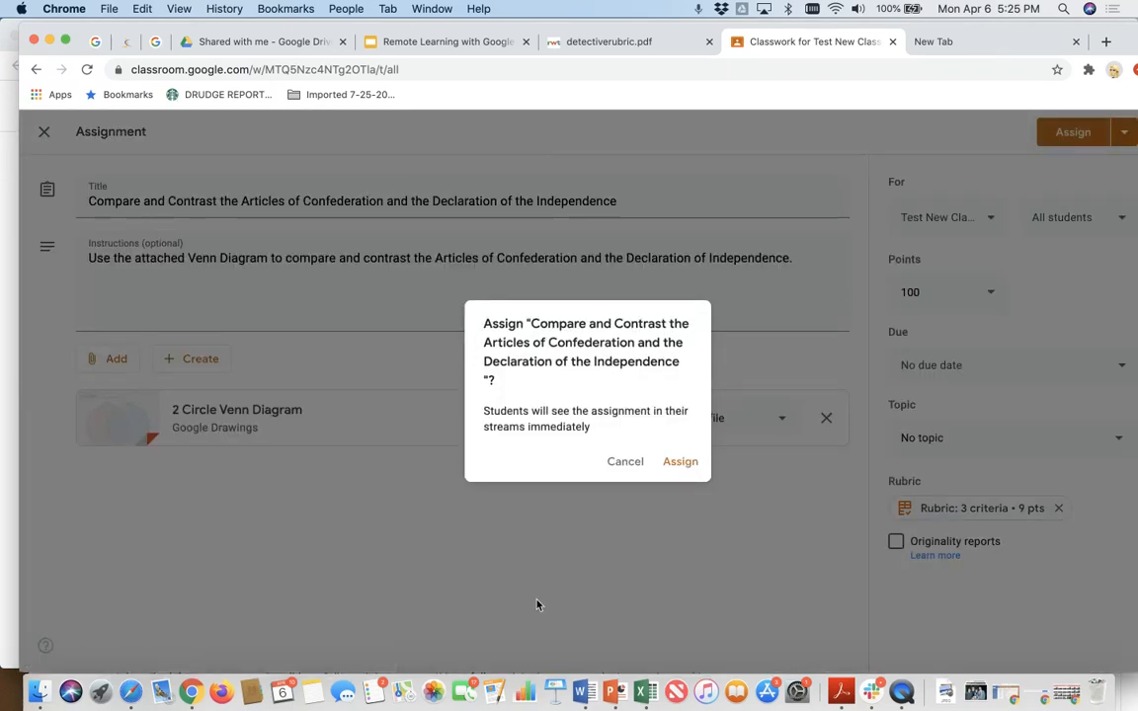
click(680, 462)
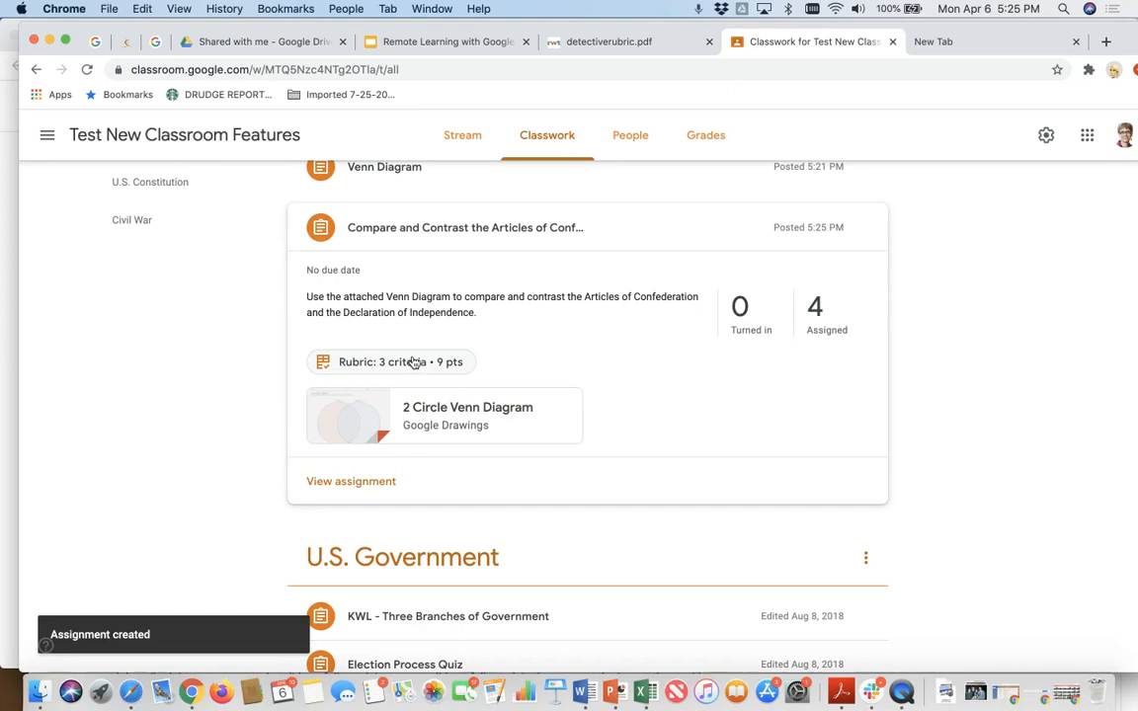
scroll(414, 363, up, 5)
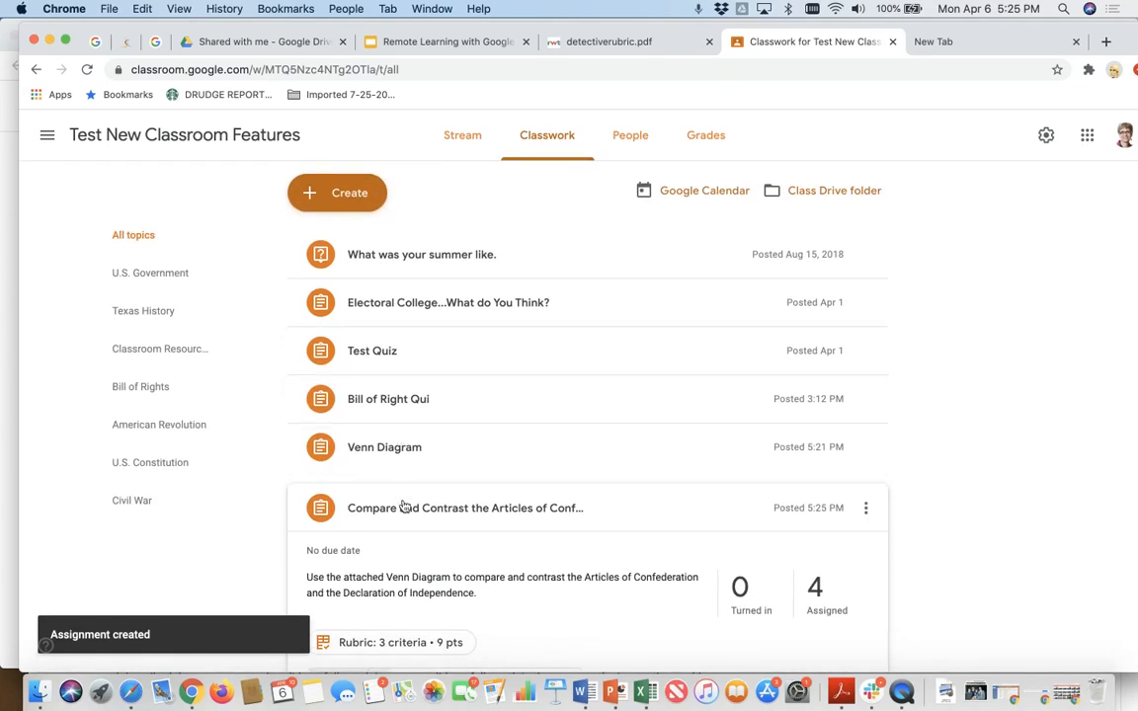
scroll(406, 513, down, 3)
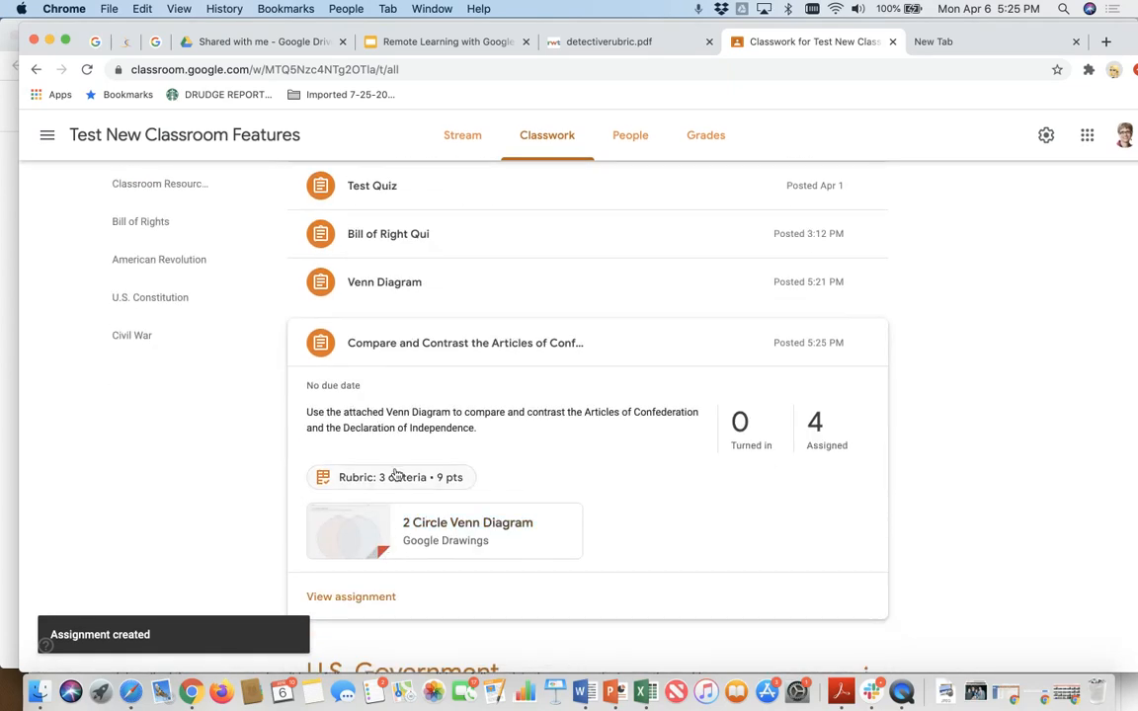
- View the posted Compare and Contrast assignment's instructions and examine its attached rubric
click(357, 597)
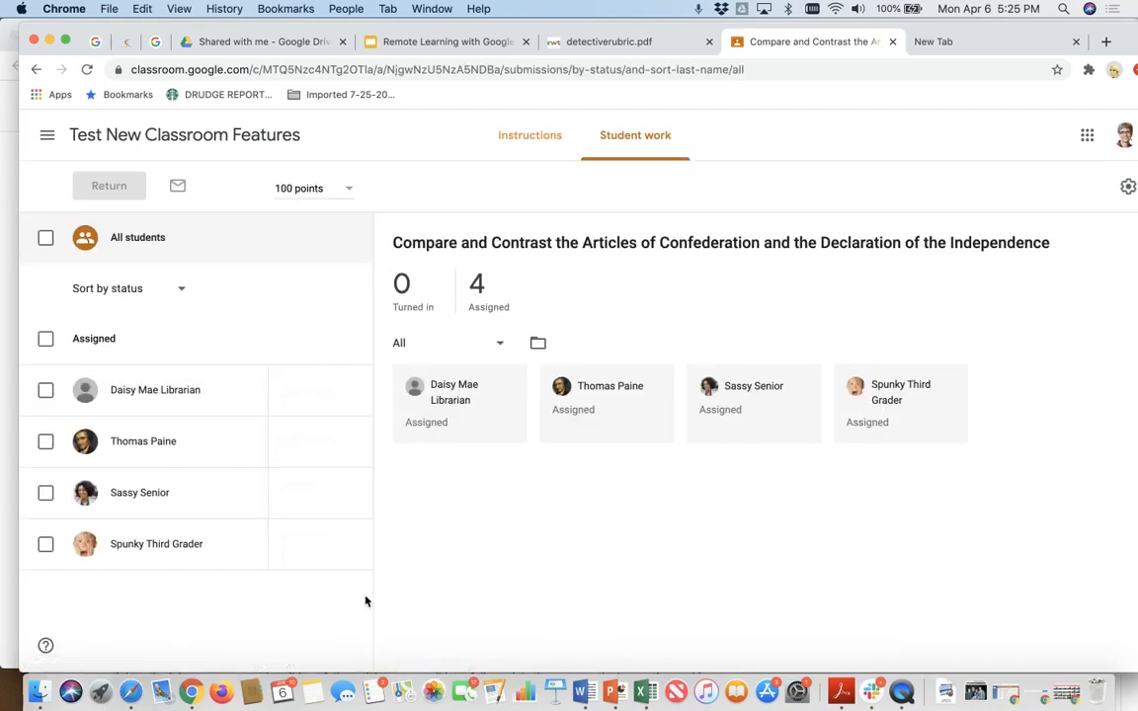
click(524, 148)
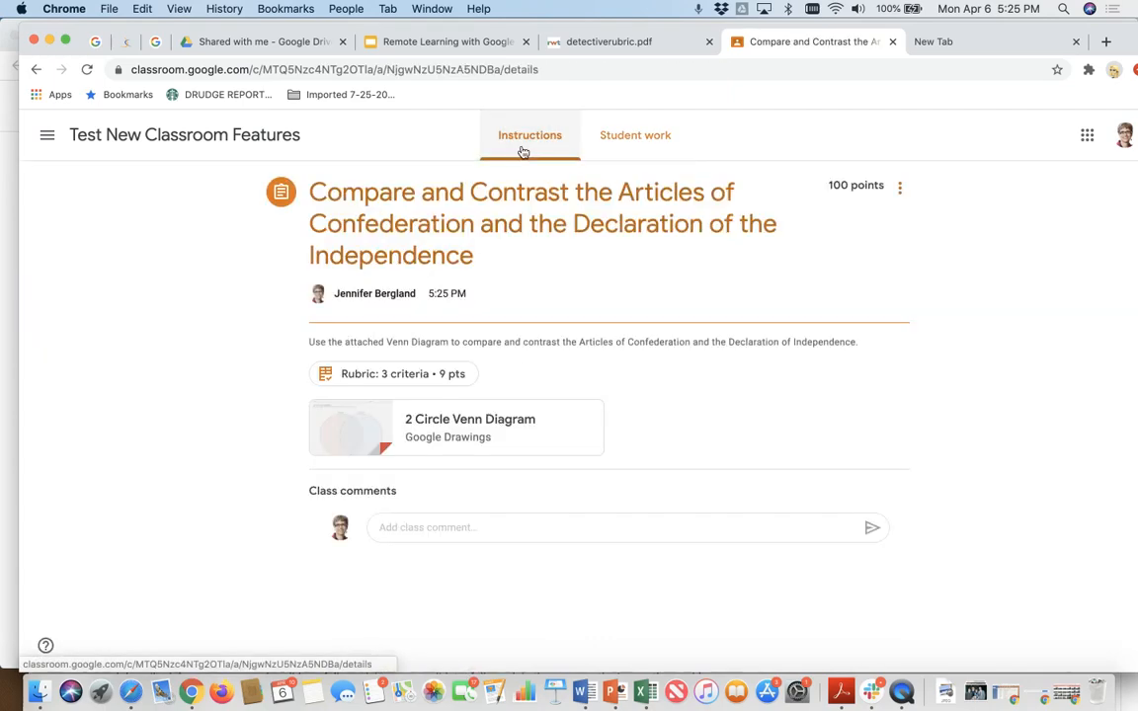
click(436, 371)
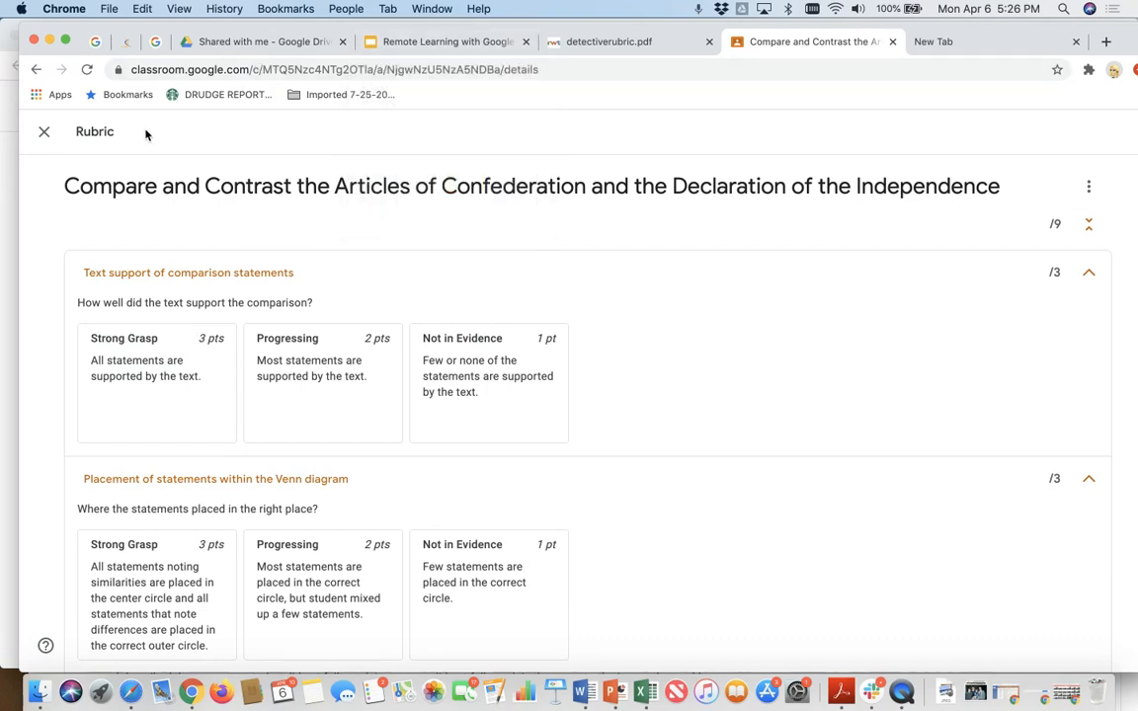
click(43, 133)
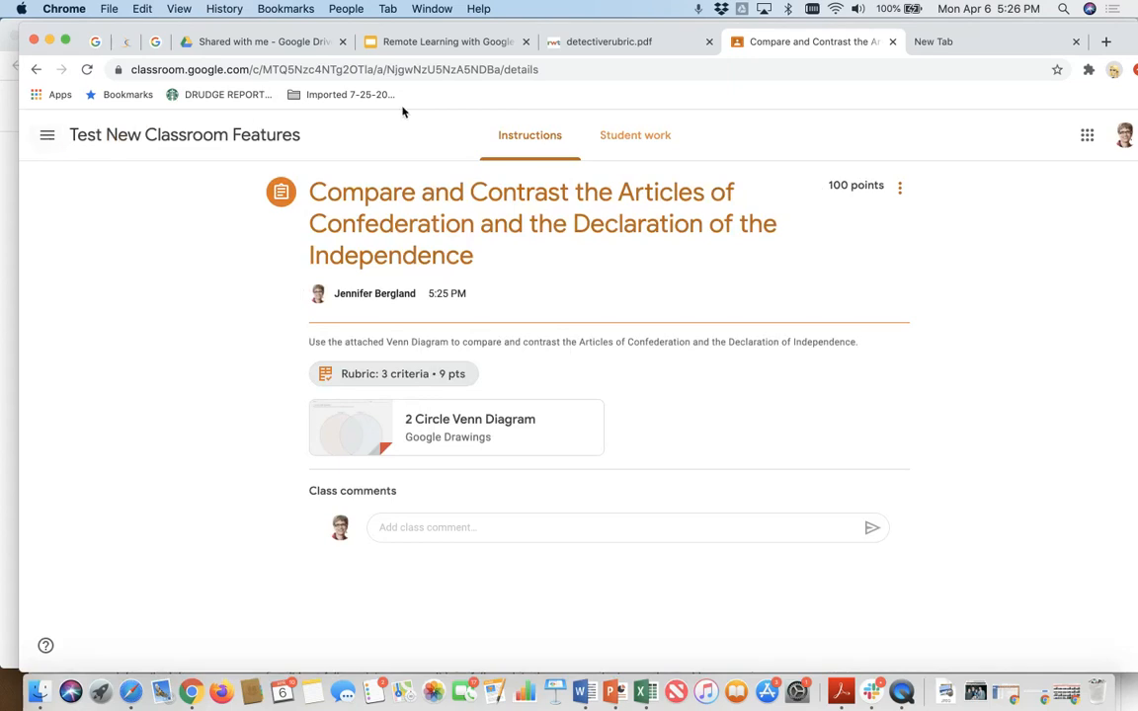
- Switch to the Remote Learning presentation in Google Slides and examine the Google Rubric Tutorial slide alongside the posted assignment
click(443, 41)
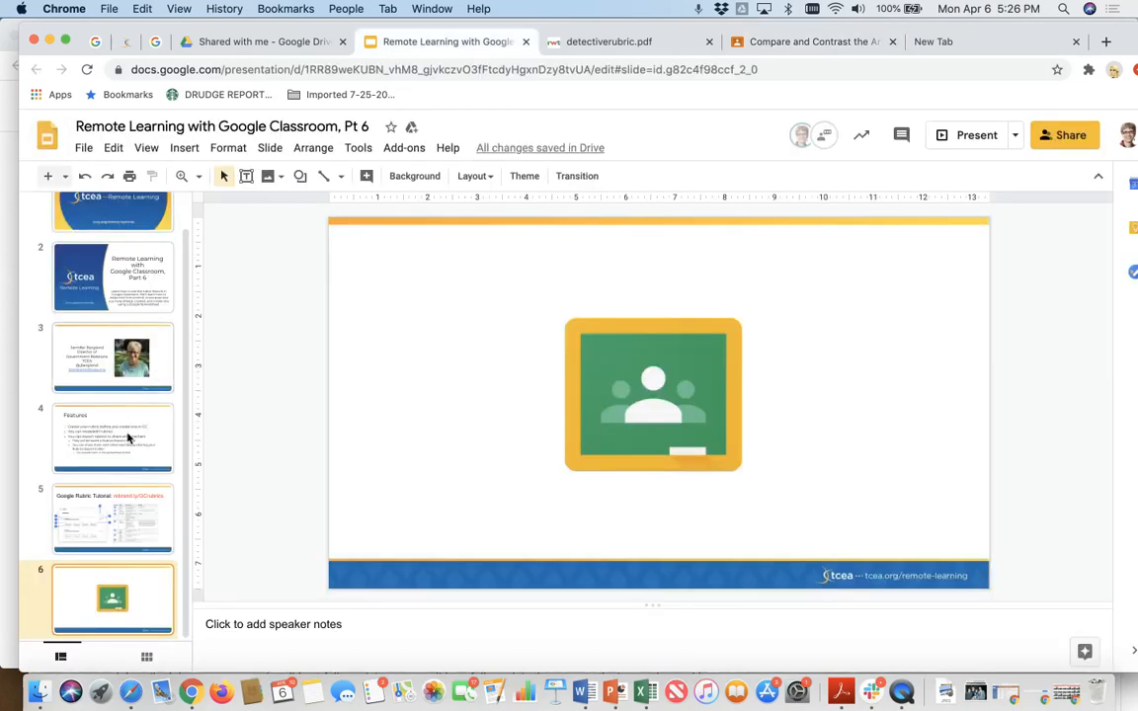
click(112, 500)
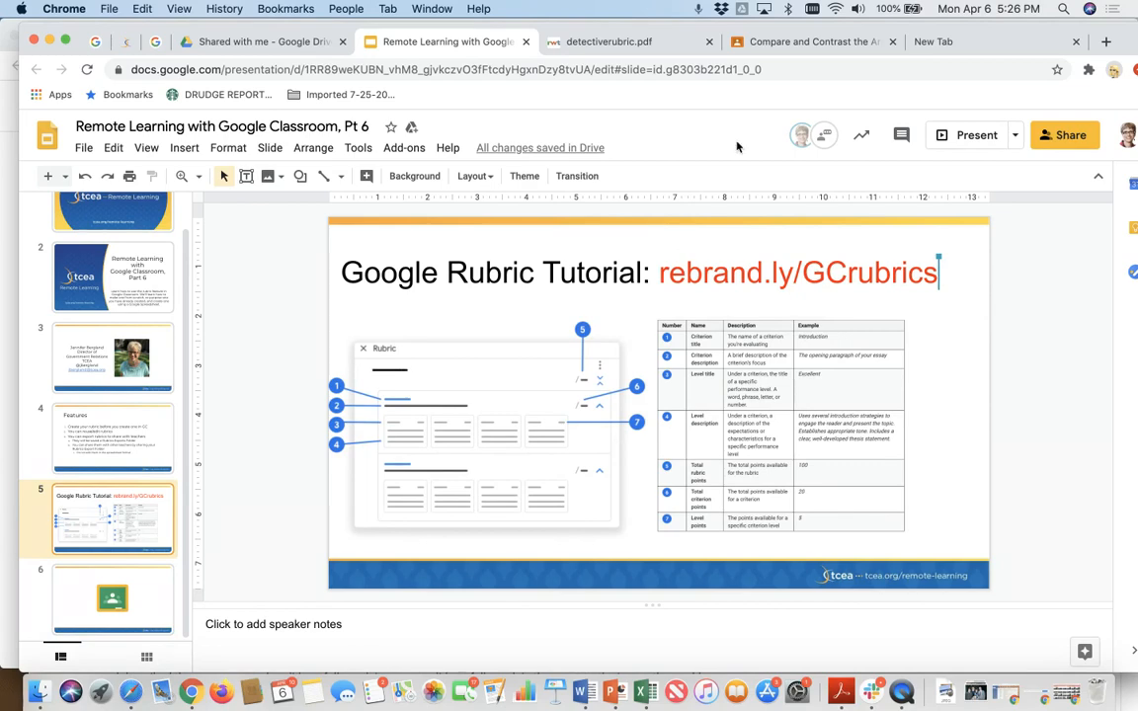
click(781, 42)
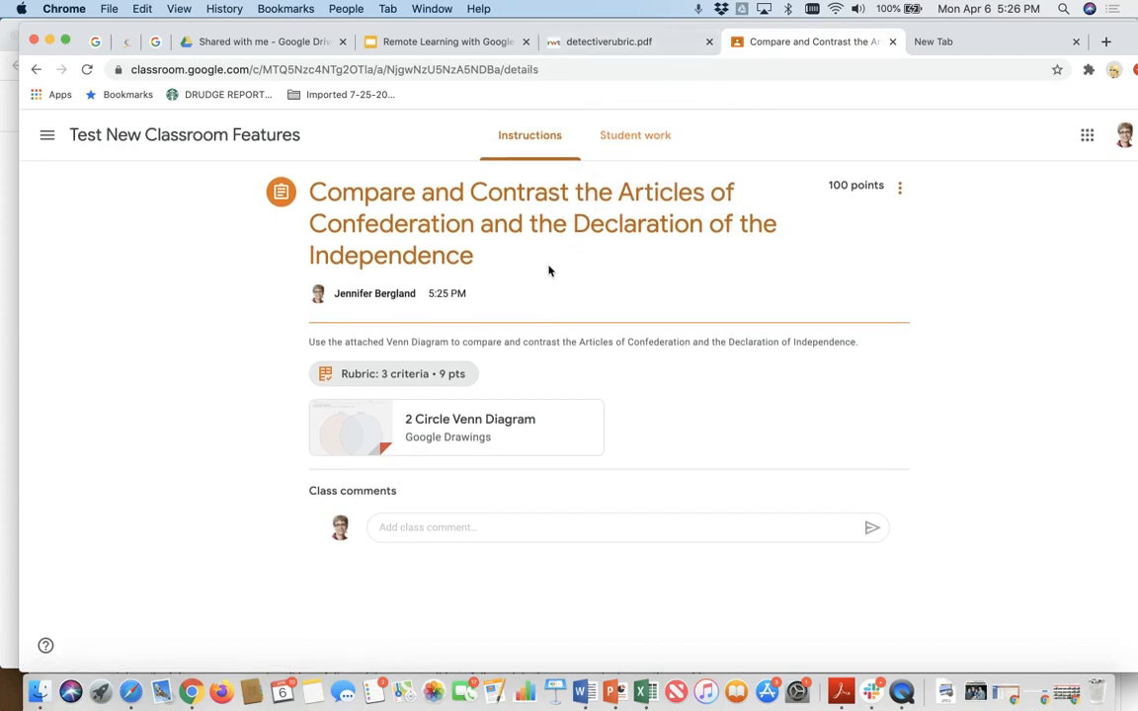
click(461, 42)
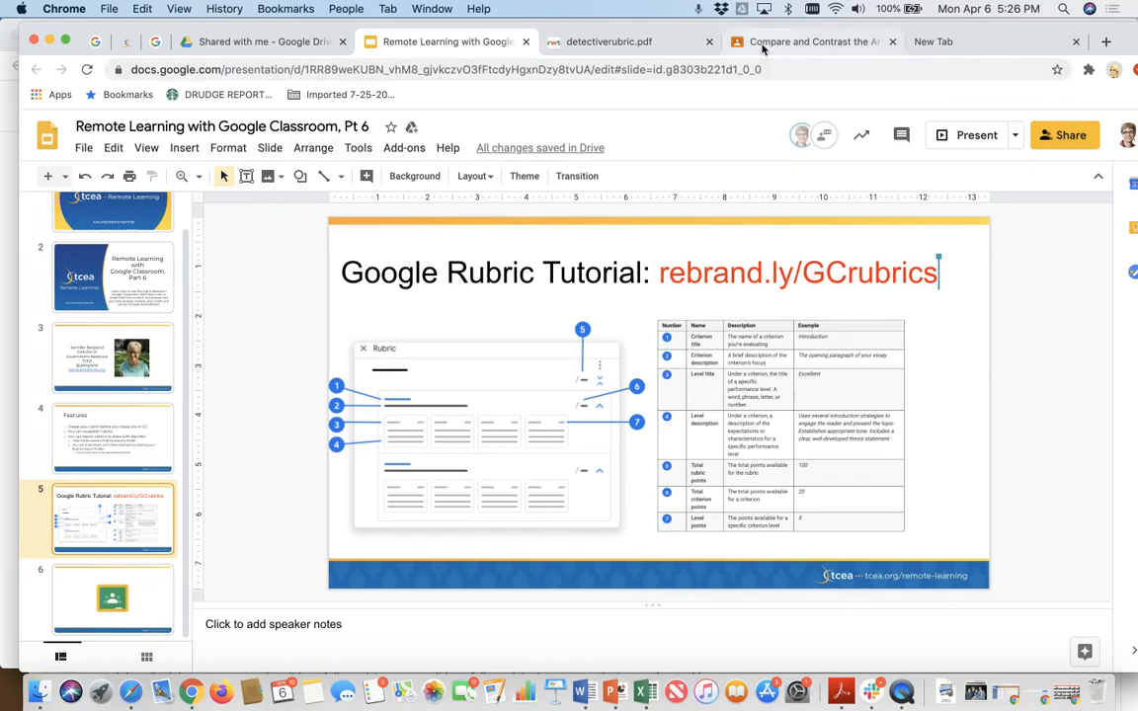
- Switch back to Google Classroom and start a new assignment titled "Rubric" in the Test New Classroom Features classwork
click(686, 42)
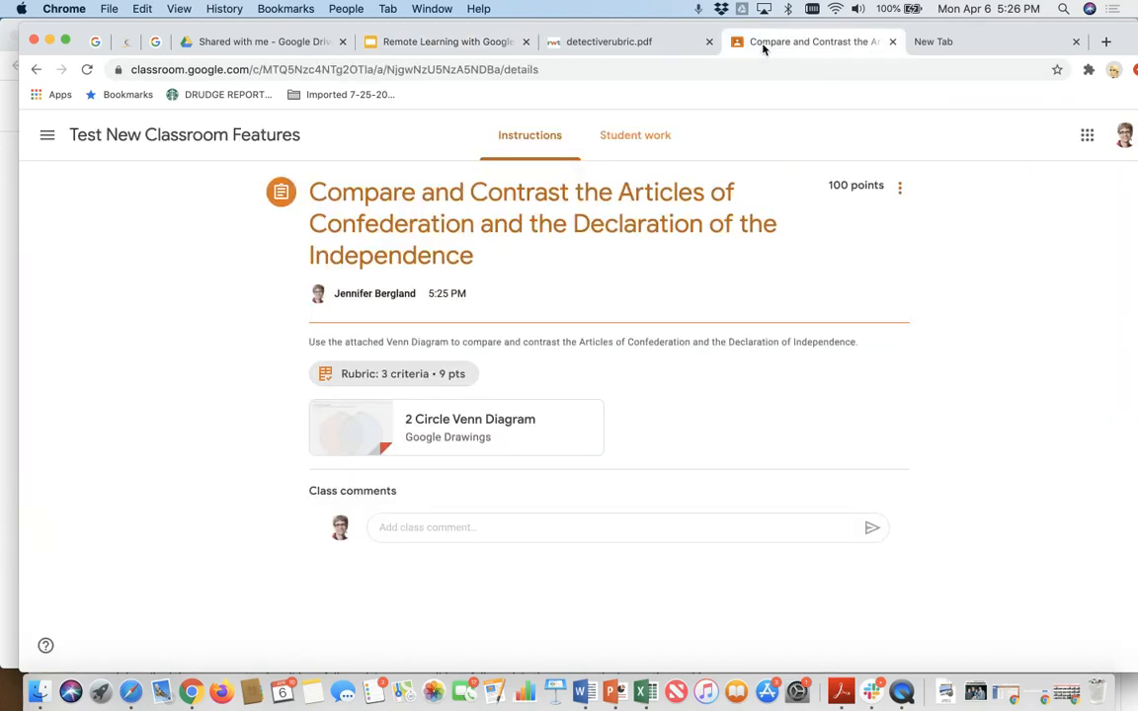
click(244, 138)
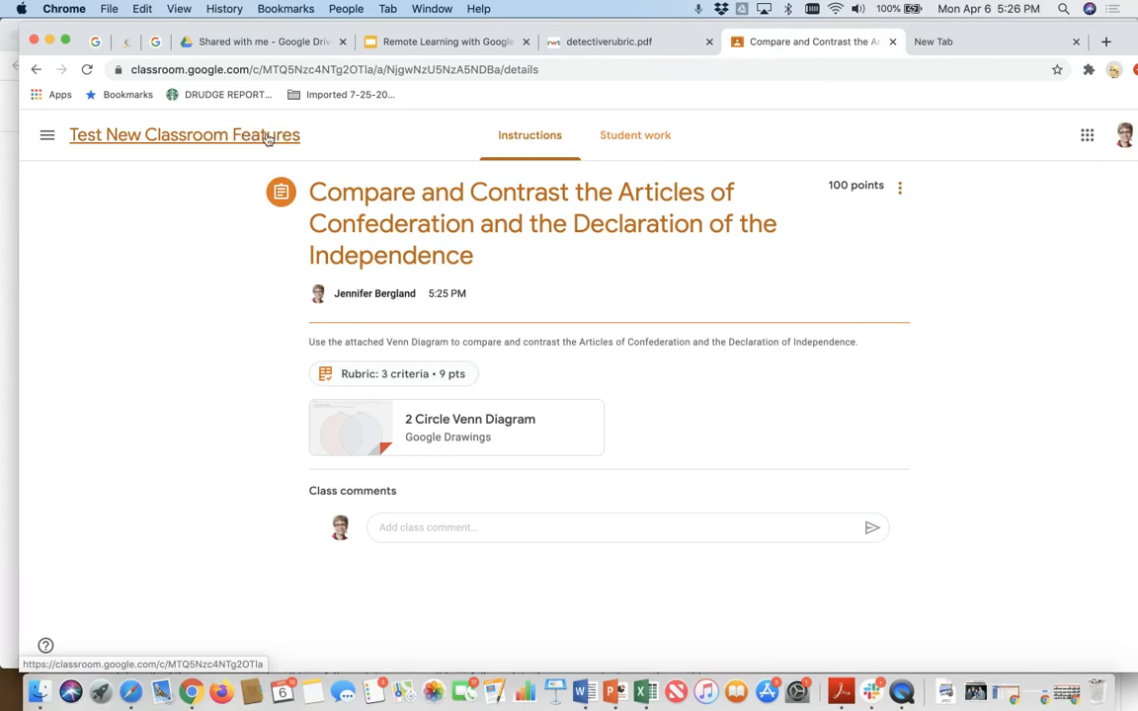
click(563, 138)
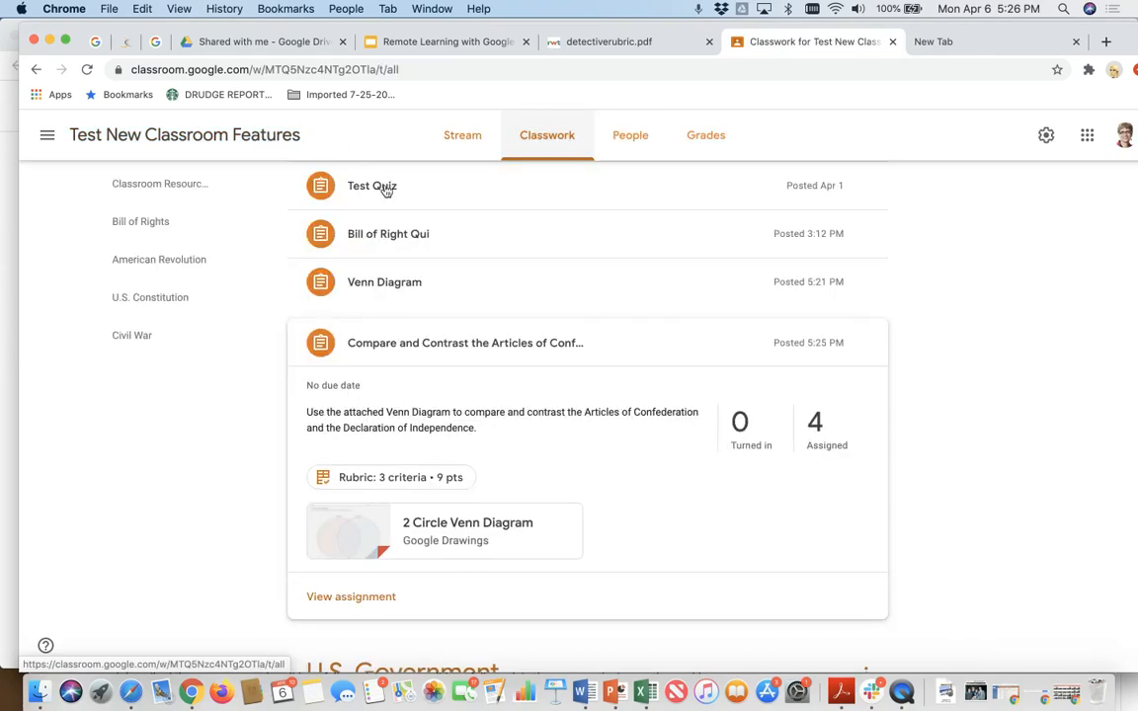
scroll(163, 277, up, 3)
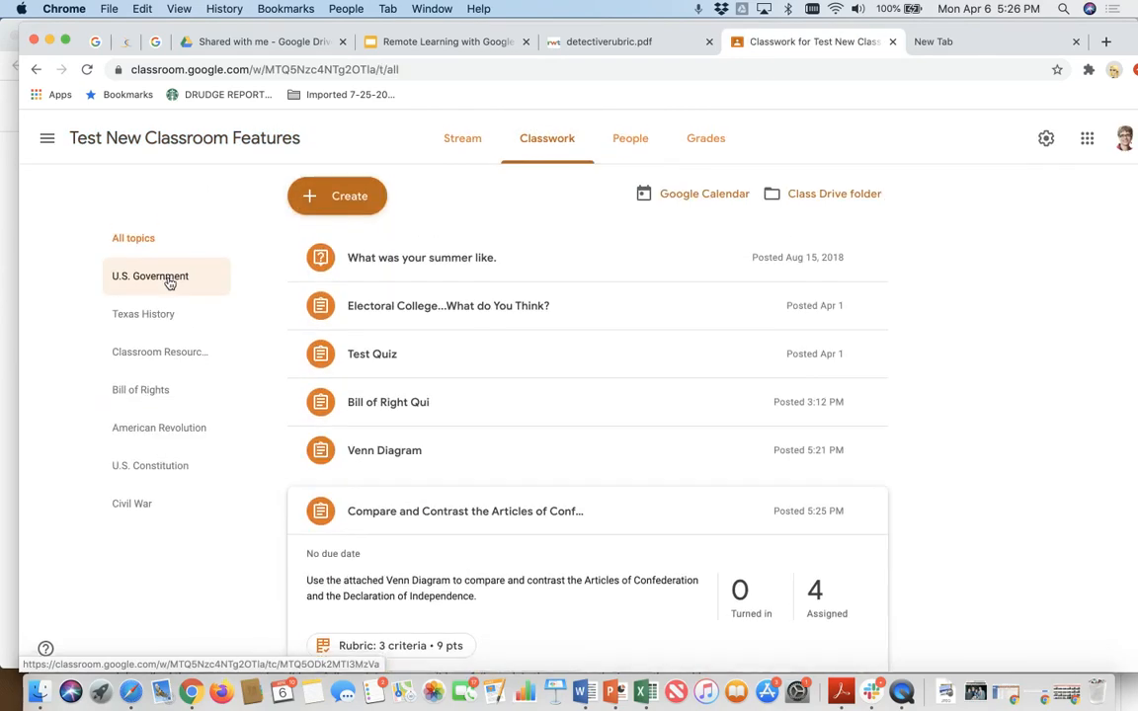
click(326, 194)
click(334, 238)
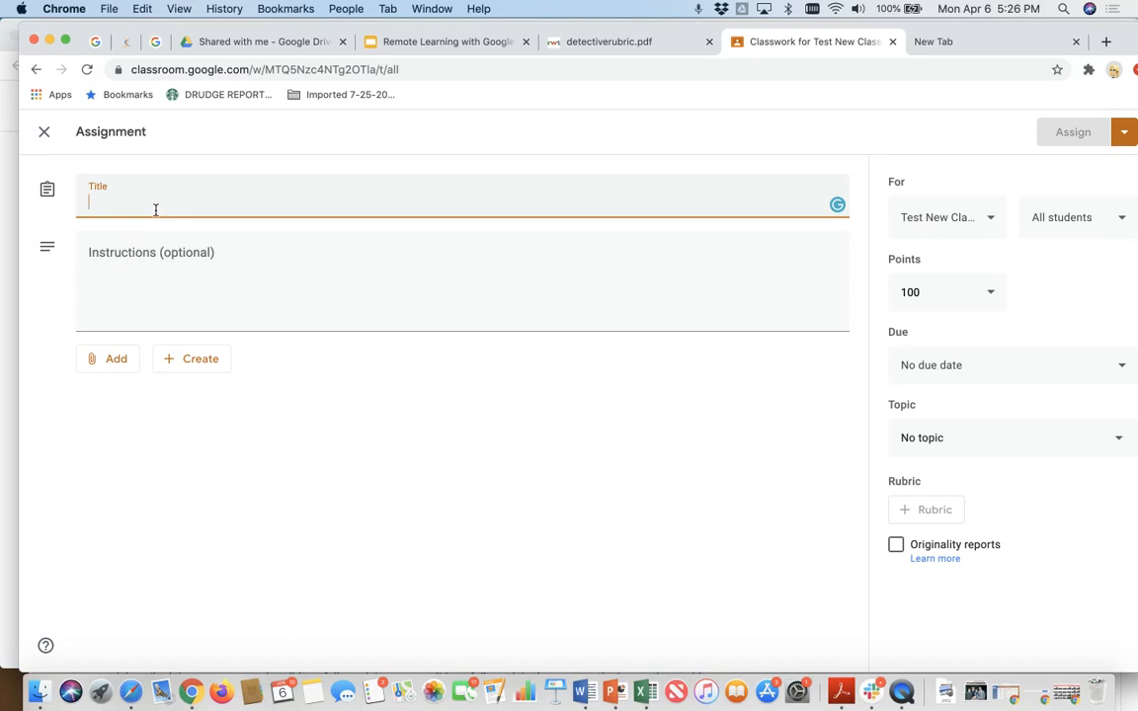
text(Rubric)
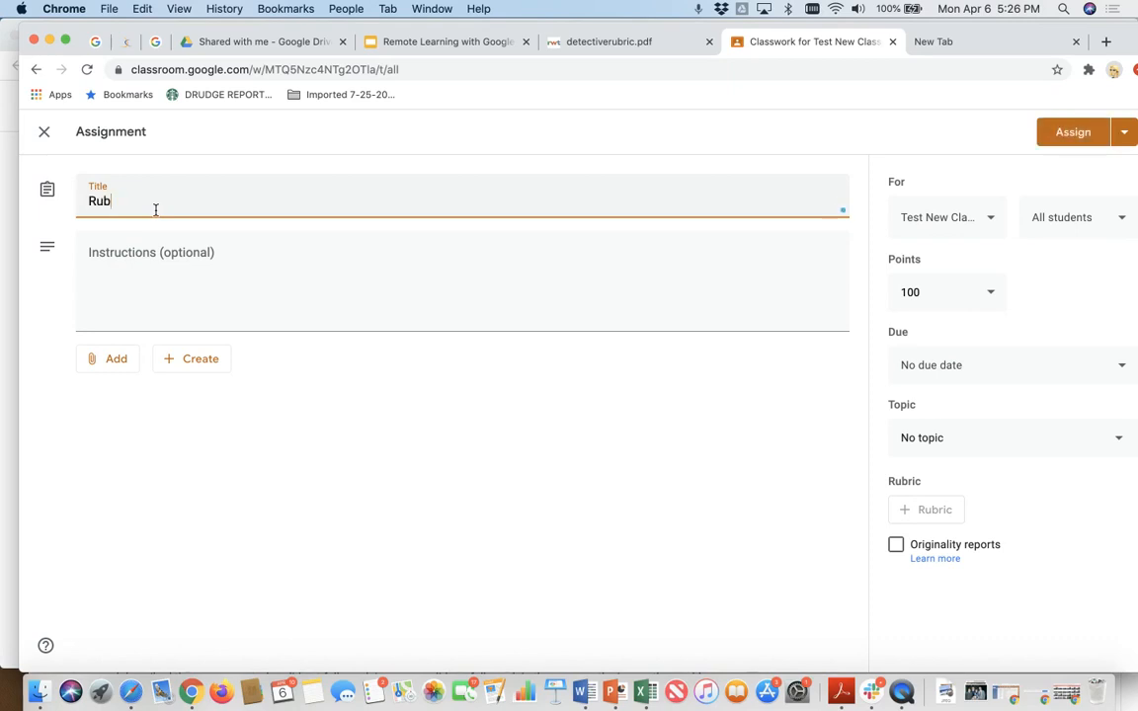
- Import the single-criterion "Rubric Google" spreadsheet from Drive as the assignment's saved rubric, and close the assignment back to the classwork list
click(911, 511)
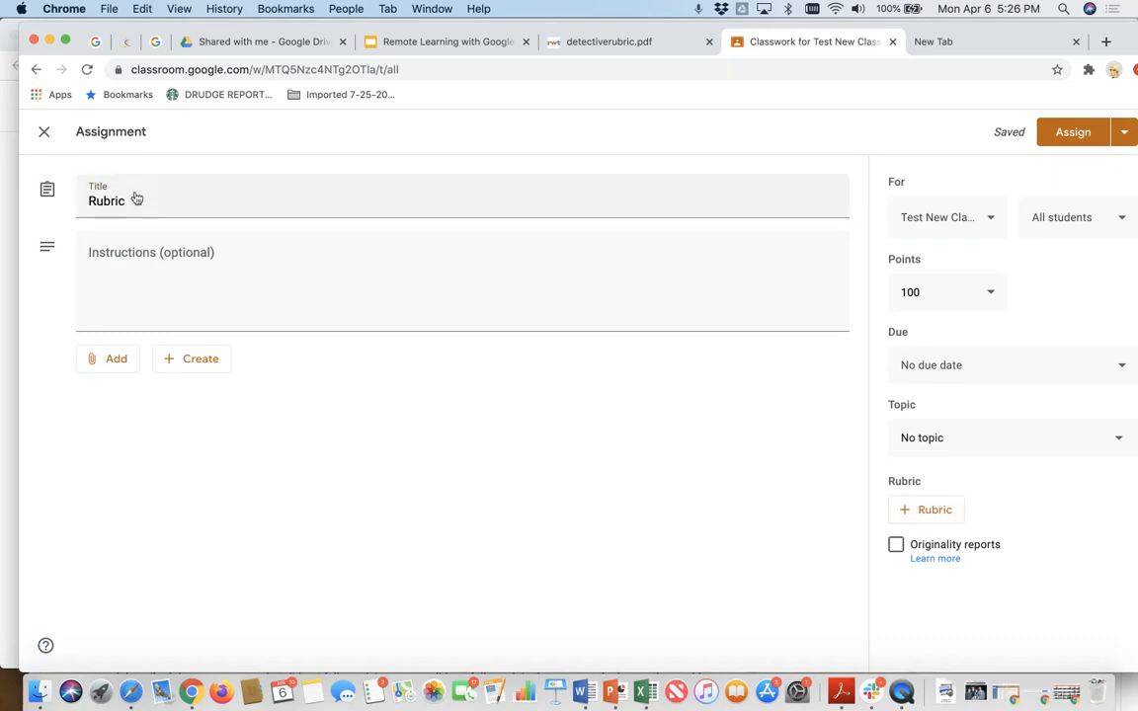
click(941, 516)
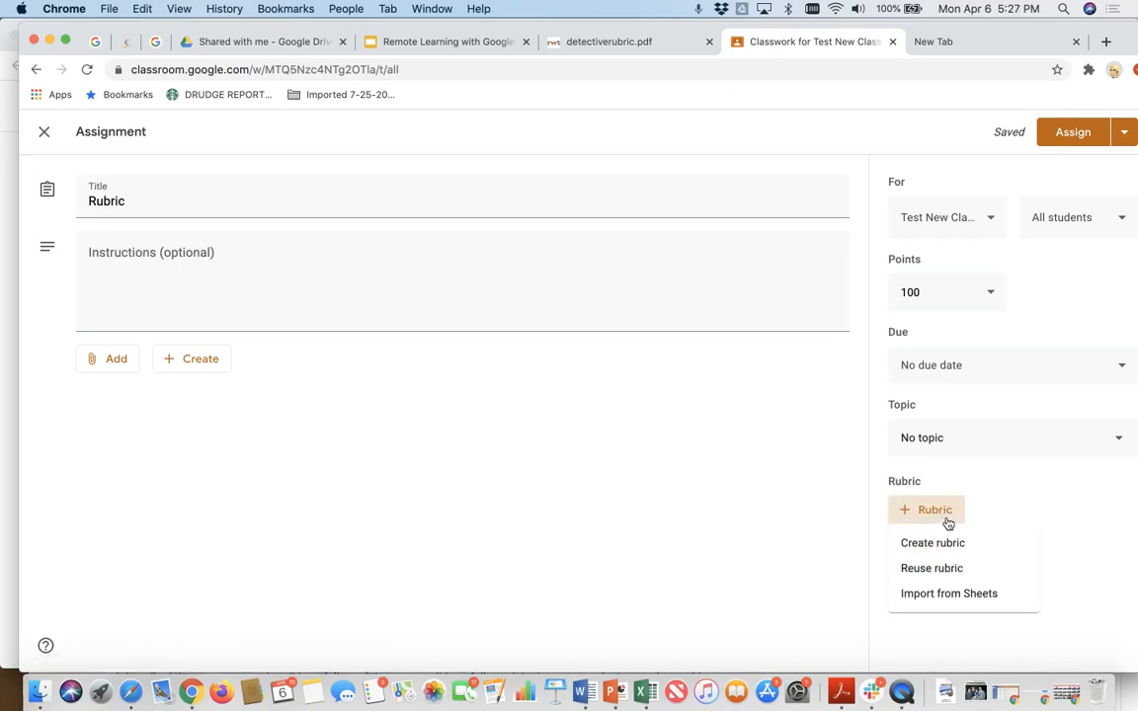
click(928, 593)
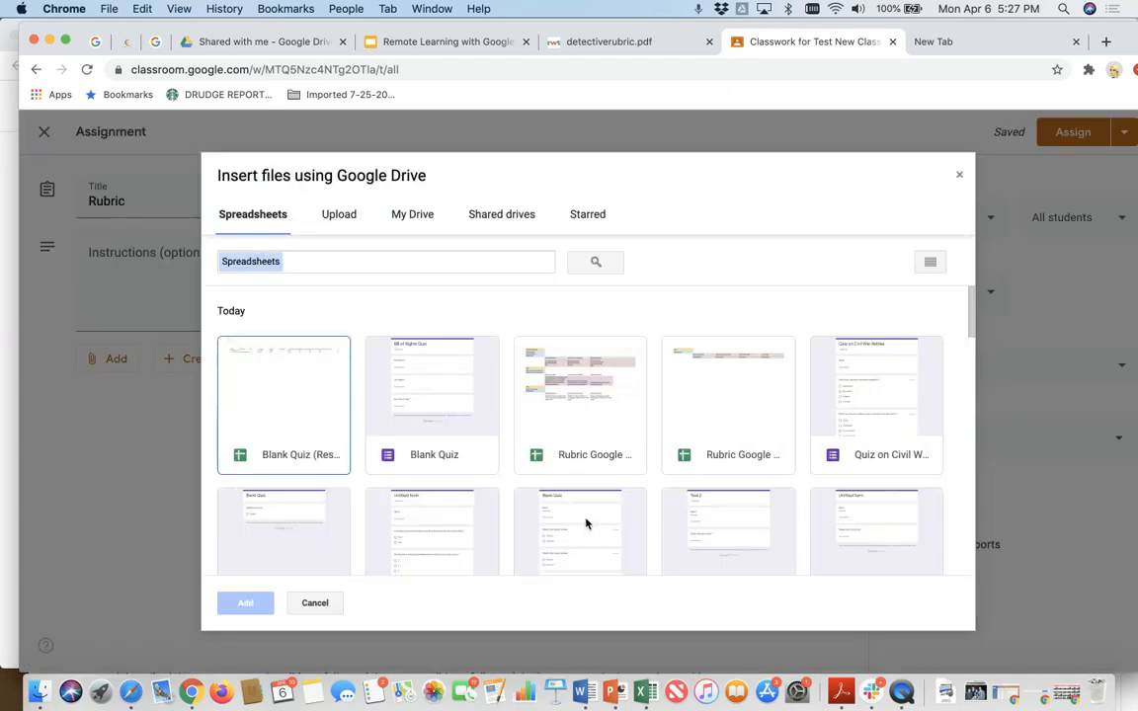
click(696, 399)
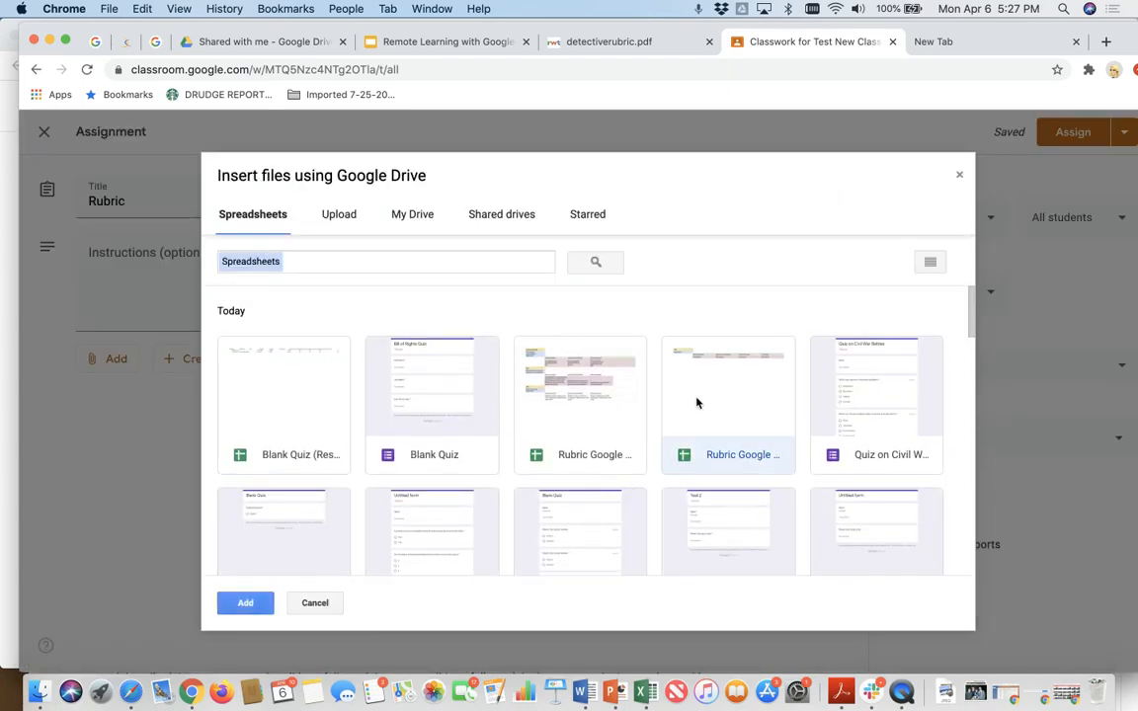
click(245, 603)
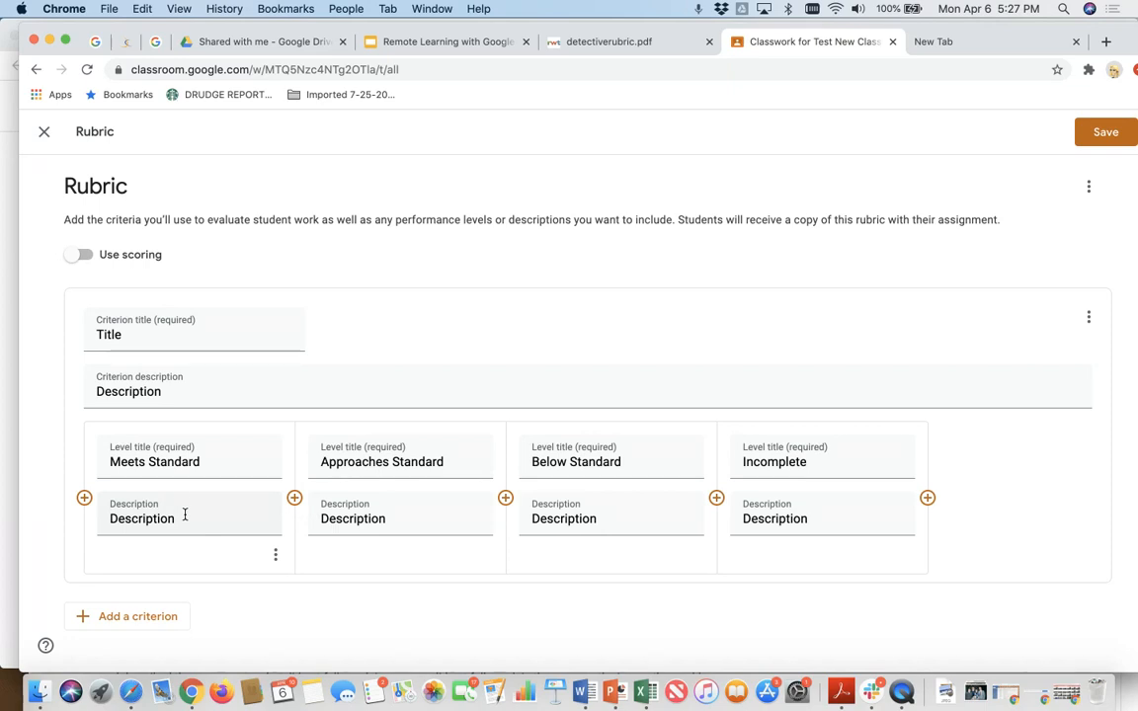
click(399, 45)
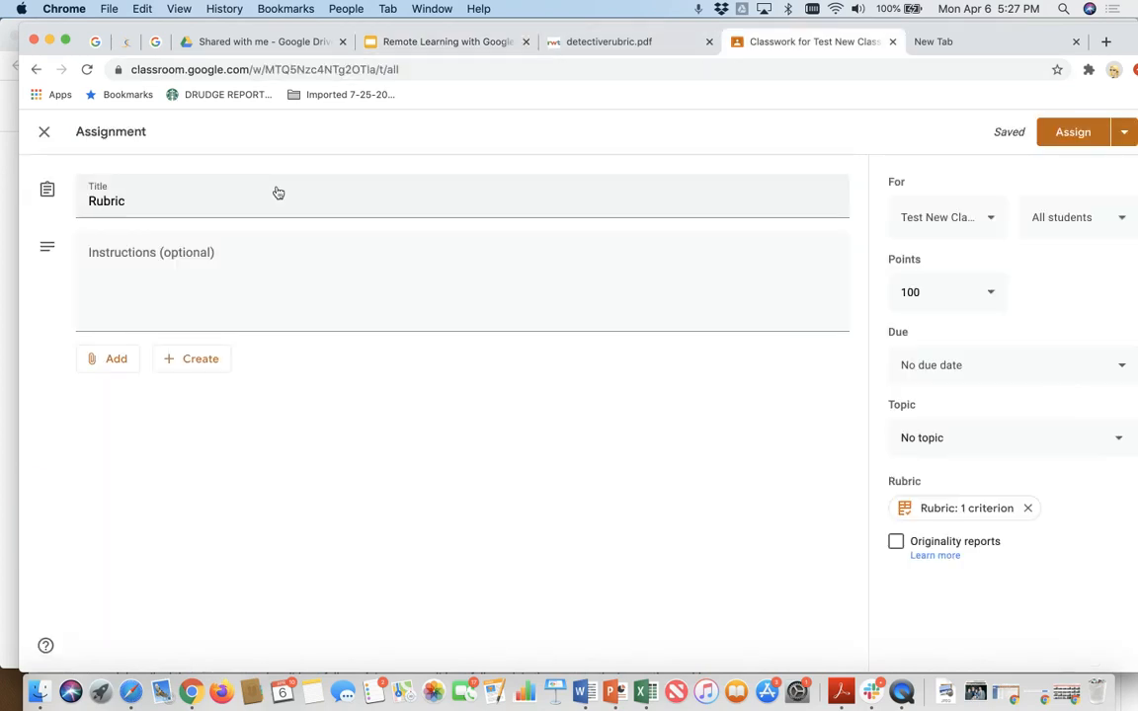
click(45, 131)
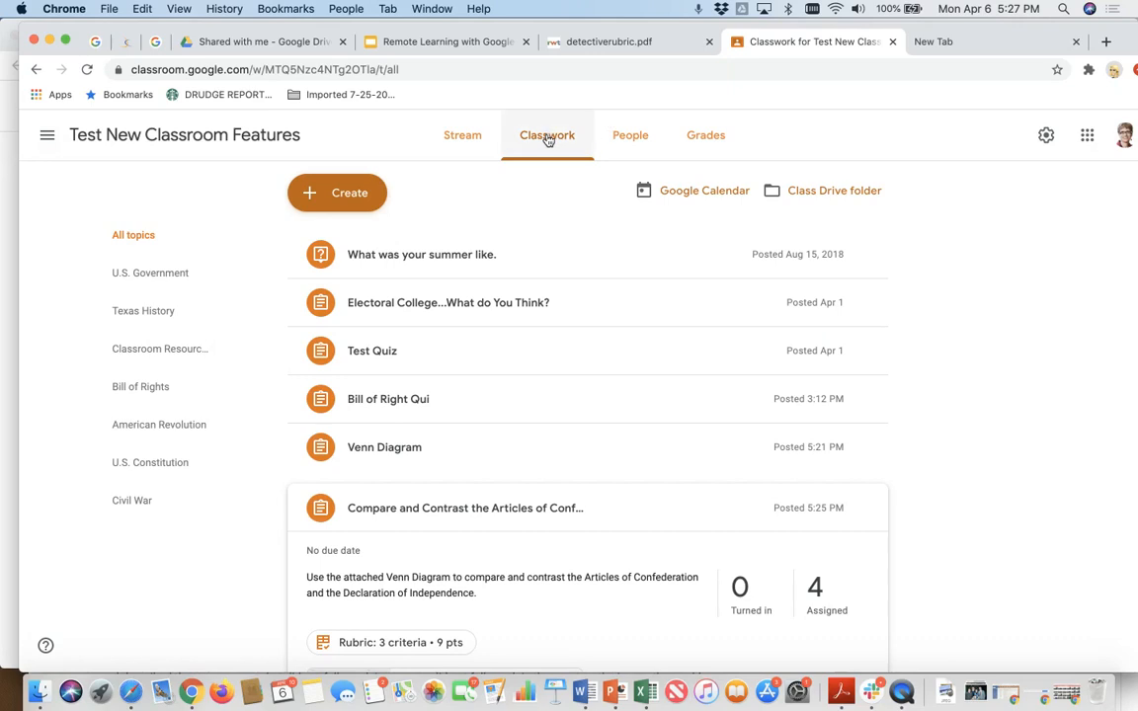